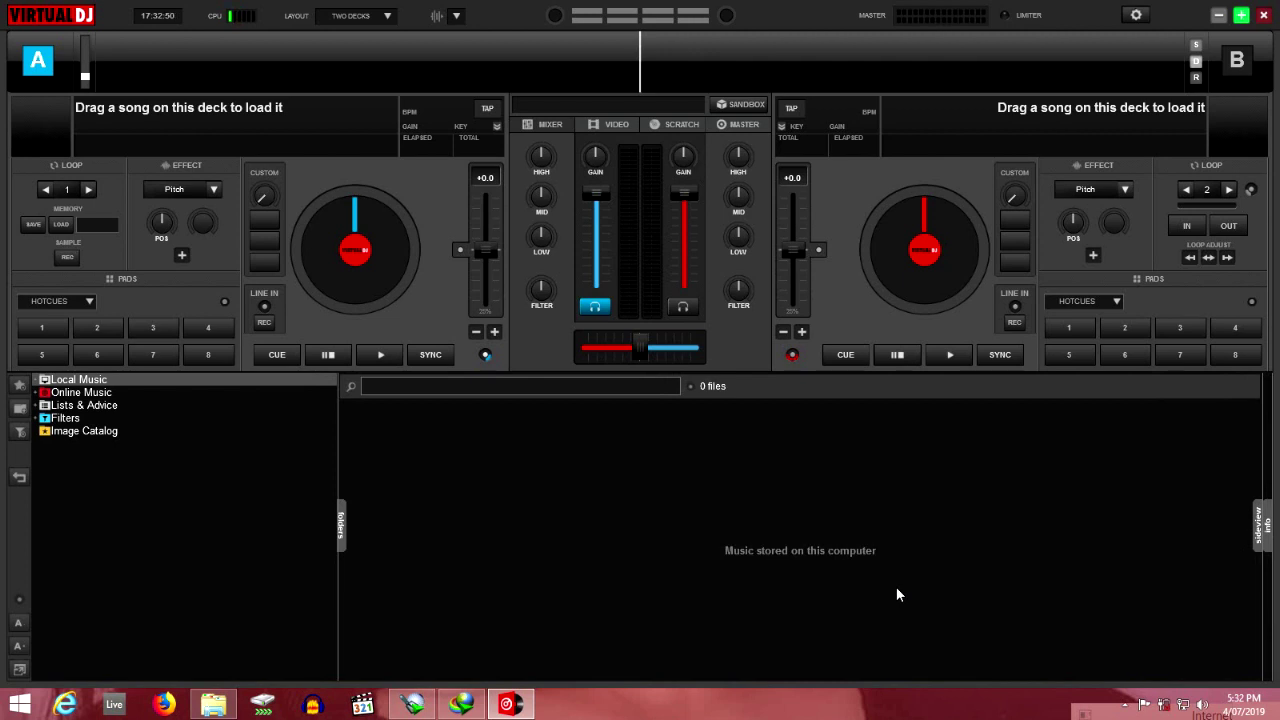
left_click(1219, 15)
mouse_move(44, 226)
left_mouse_down()
mouse_move(174, 244)
mouse_move(652, 380)
mouse_move(200, 217)
mouse_move(40, 210)
left_mouse_up()
left_click(508, 704)
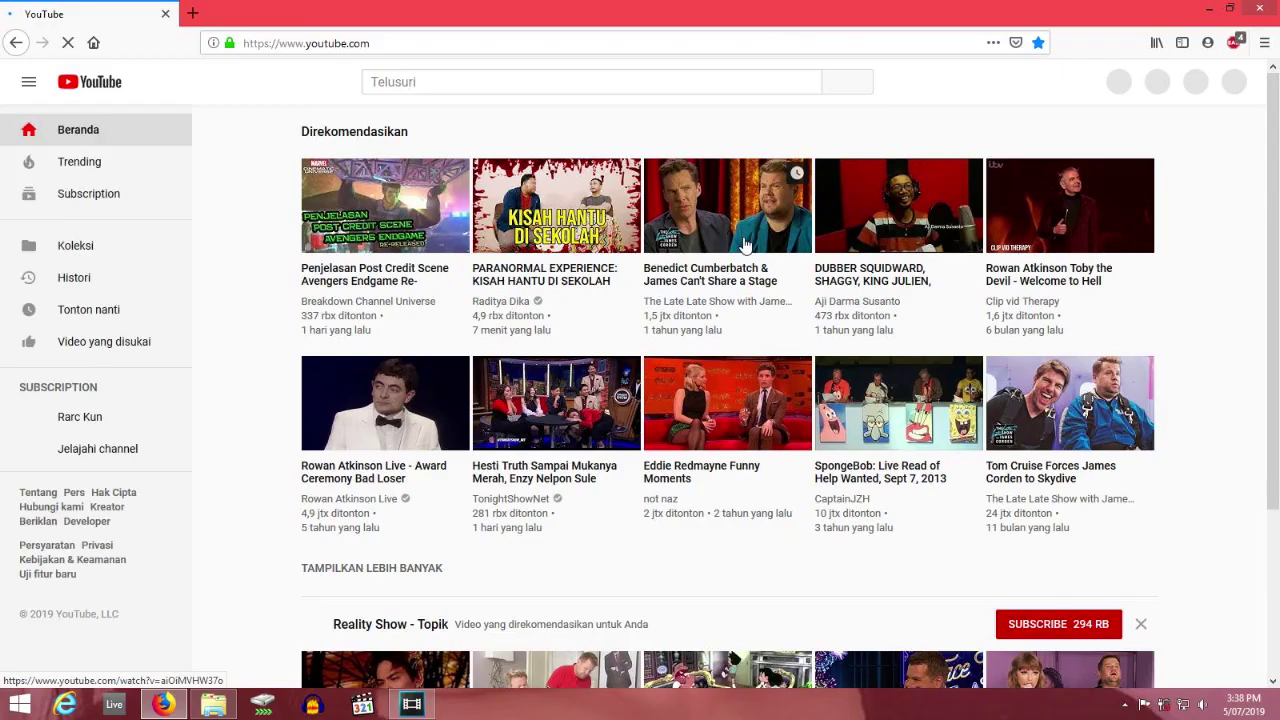
Switch to YouTube in the browser, search for "rarc kun" and open the Rarc Kun channel
left_click(621, 88)
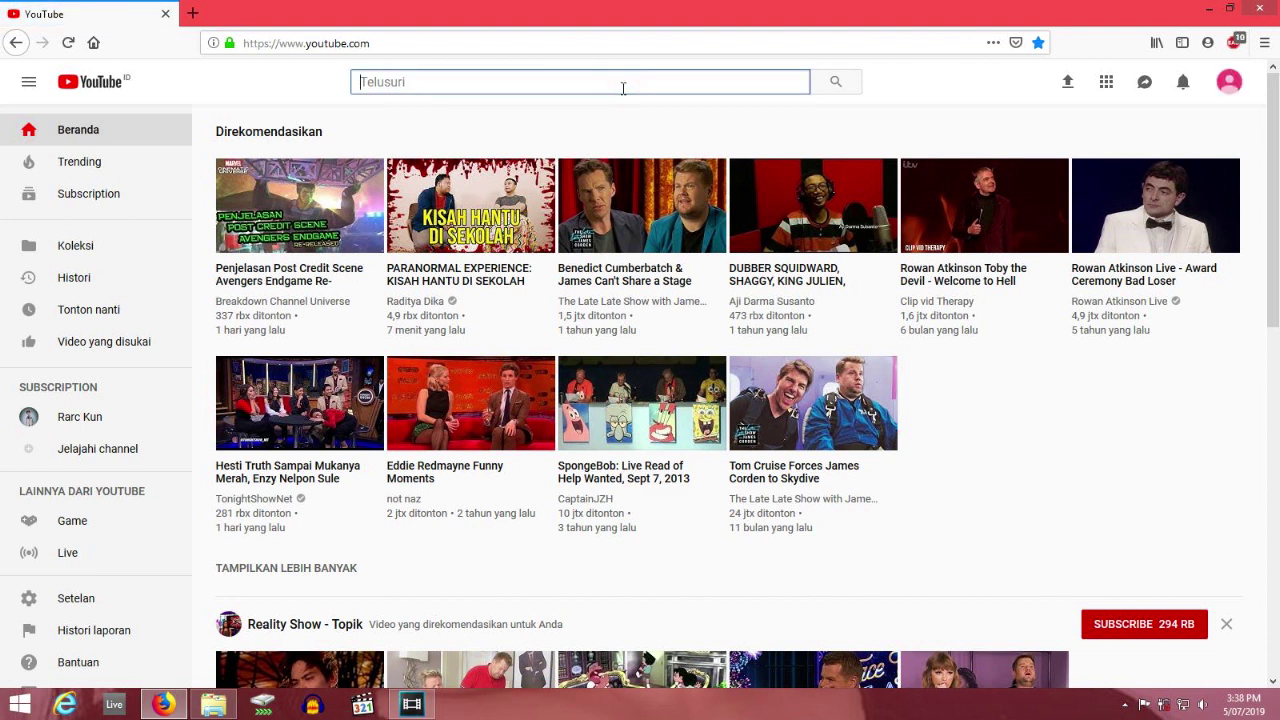
type("Rar")
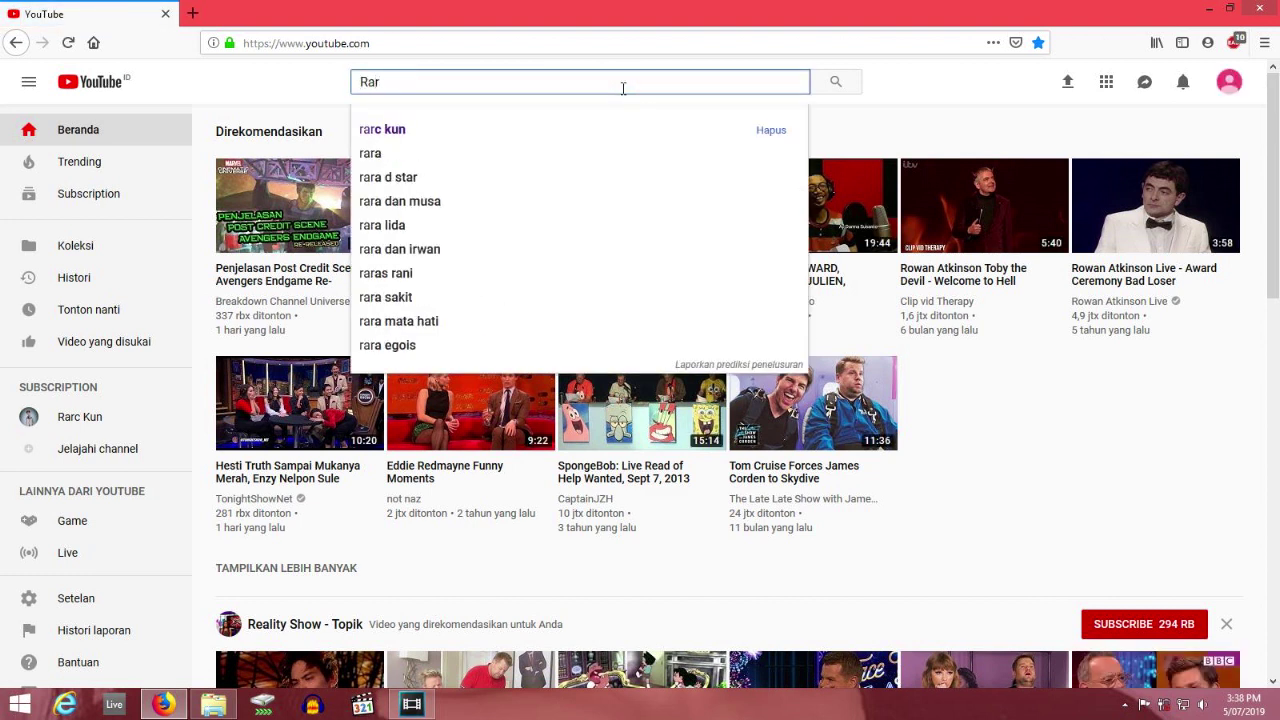
left_click(497, 130)
left_click(445, 190)
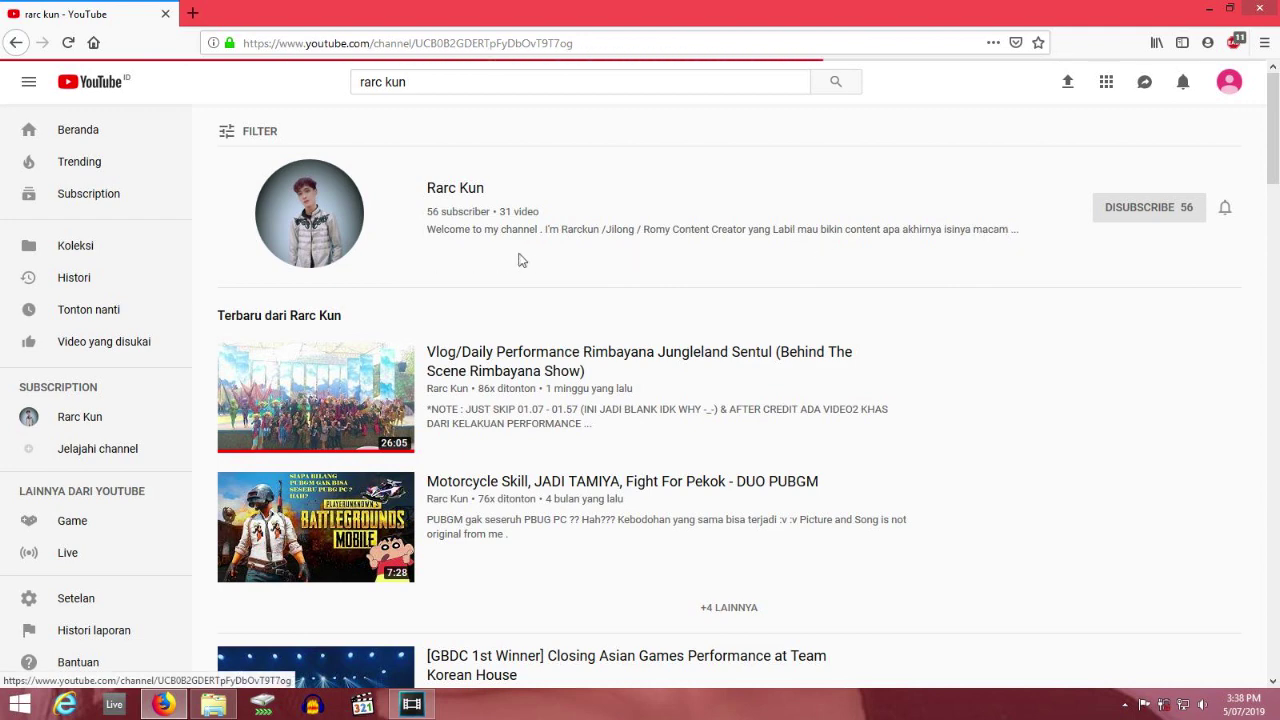
Remove the existing subscription to the channel and subscribe to it again
left_click(1080, 323)
left_click(681, 401)
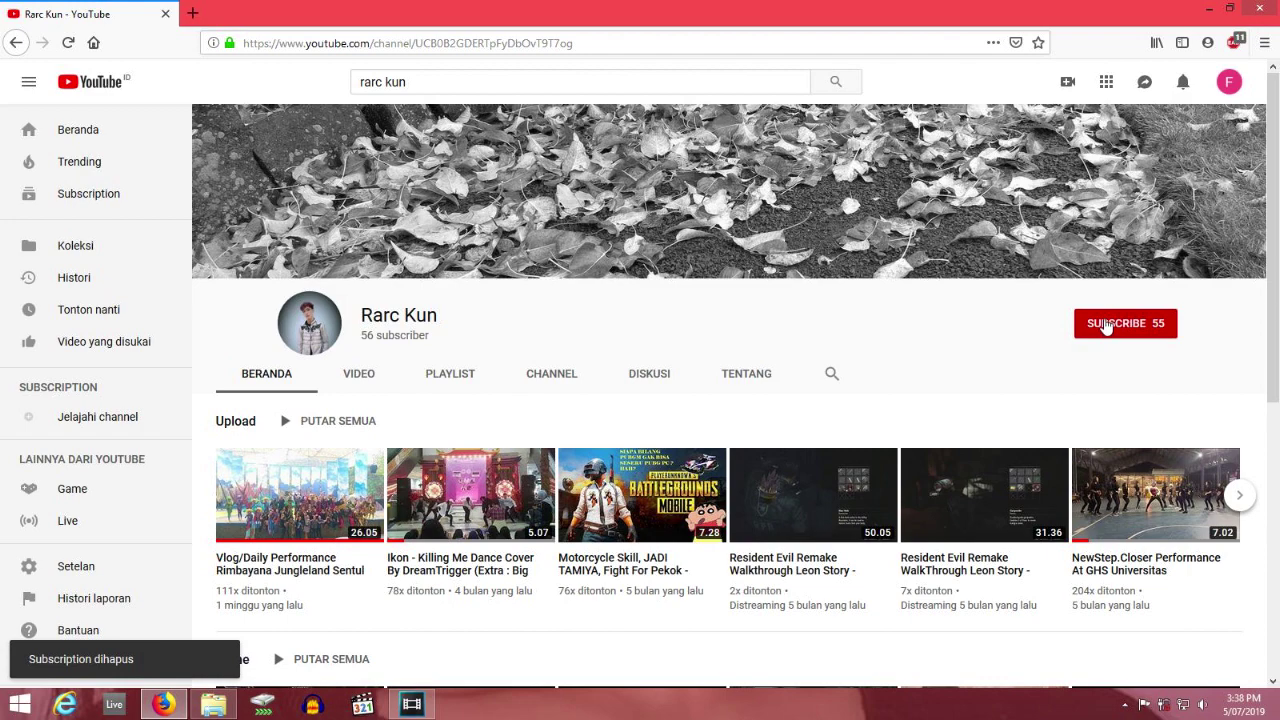
left_click(1107, 325)
left_click(1170, 333)
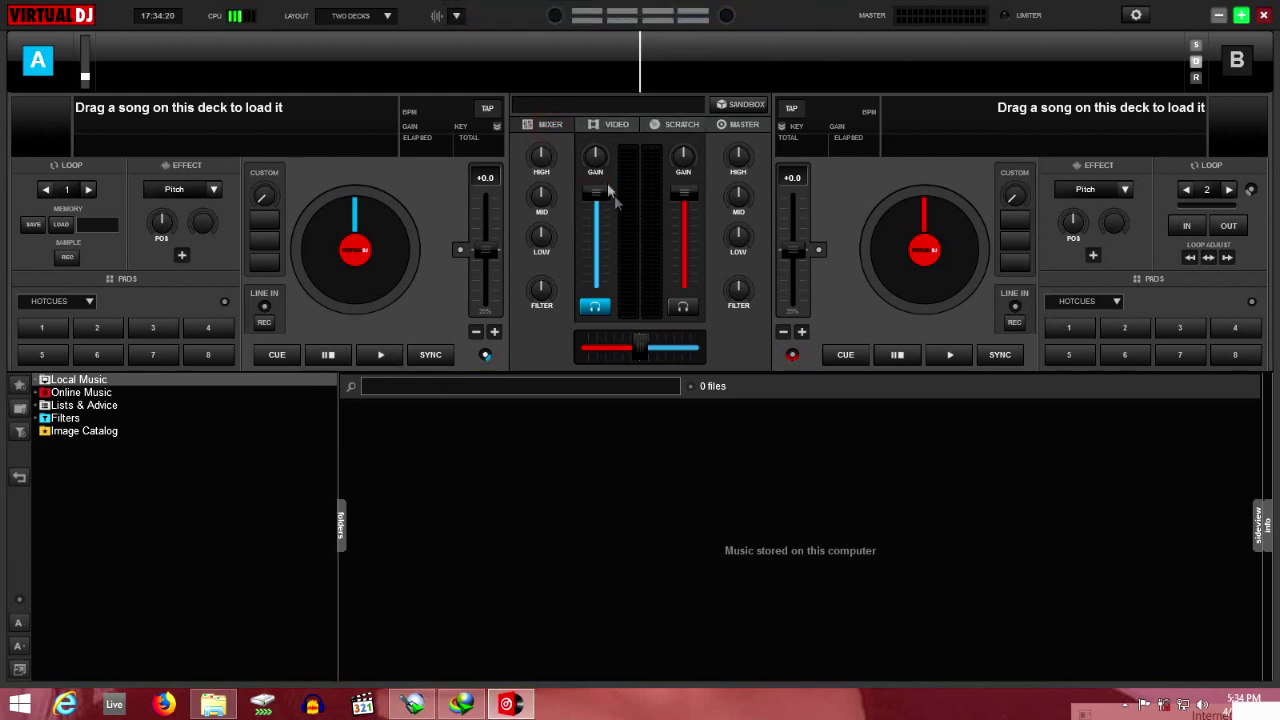
In VirtualDJ, examine the center section's fader, video, scratch and master views, ending on the mixer view
left_click(683, 310)
left_click_drag(621, 80, 595, 193)
mouse_move(617, 347)
left_mouse_down()
mouse_move(700, 345)
mouse_move(599, 347)
left_mouse_up()
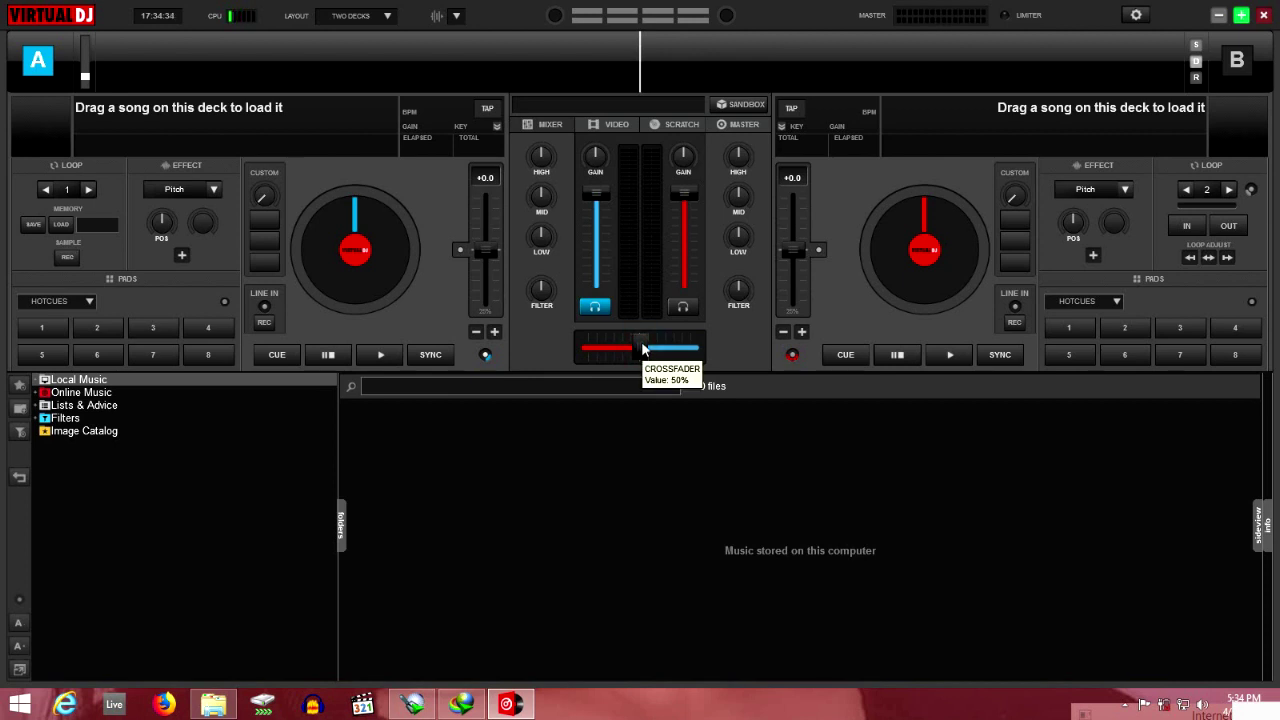
left_click(620, 124)
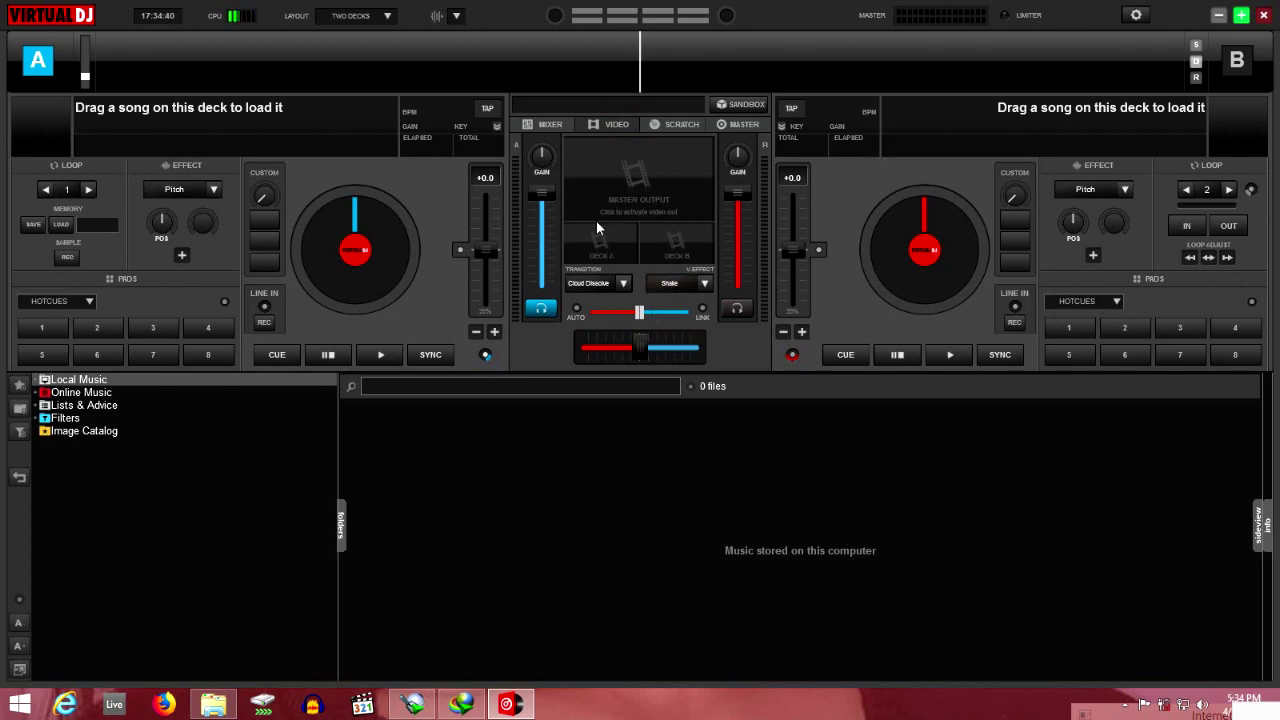
left_click(681, 125)
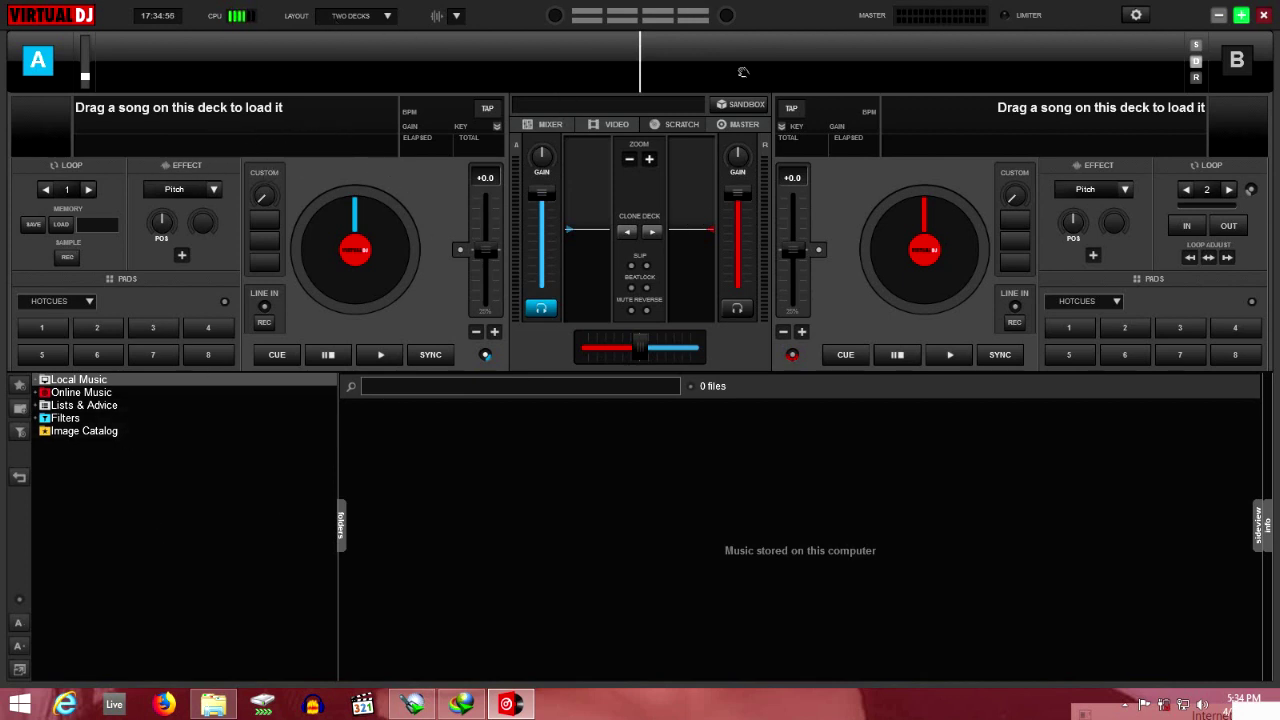
left_click(728, 125)
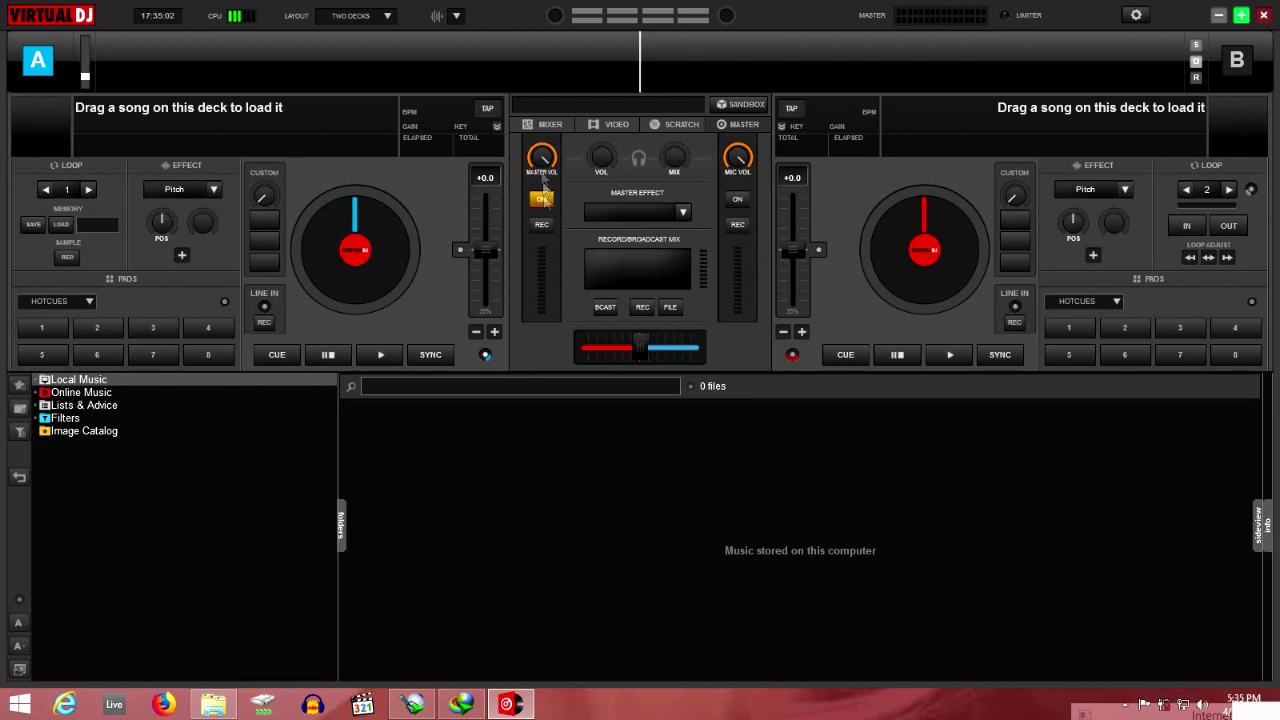
left_click(546, 125)
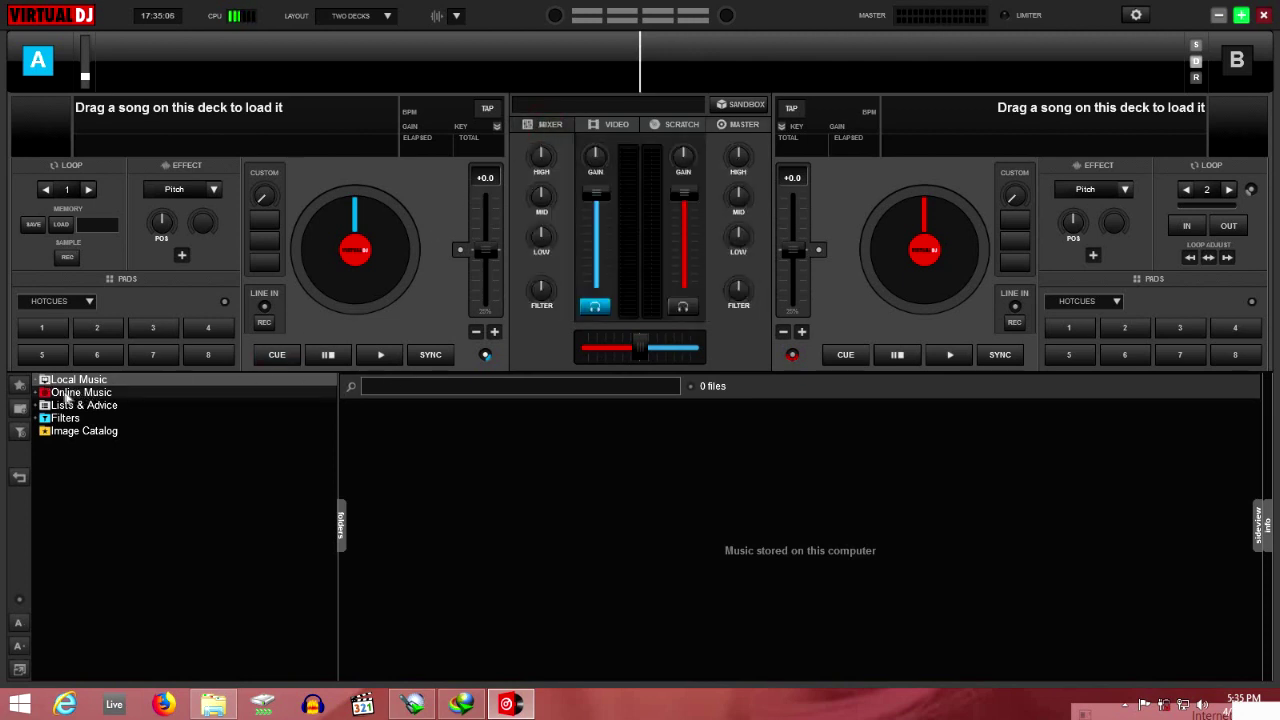
Browse from Local Music through Hard Drives to the My Music folder on drive Ryu (E:)
left_click(37, 382)
left_click(37, 382)
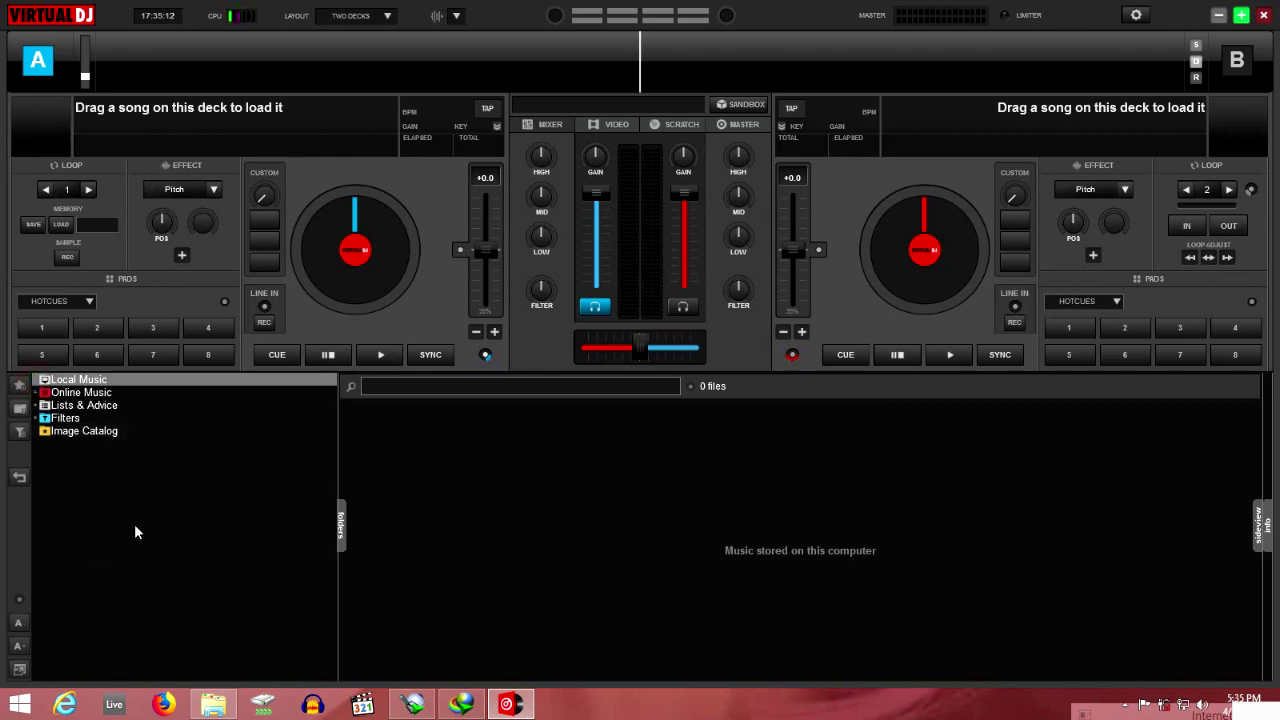
left_click(46, 380)
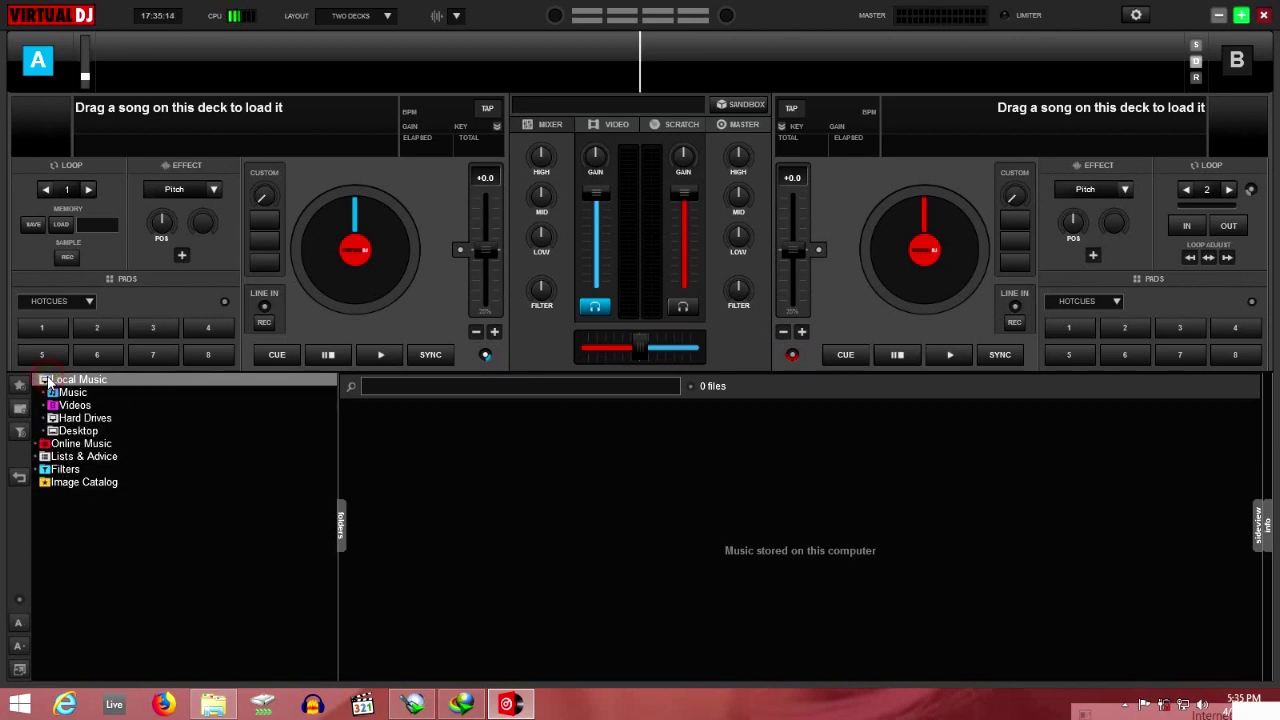
left_click(85, 418)
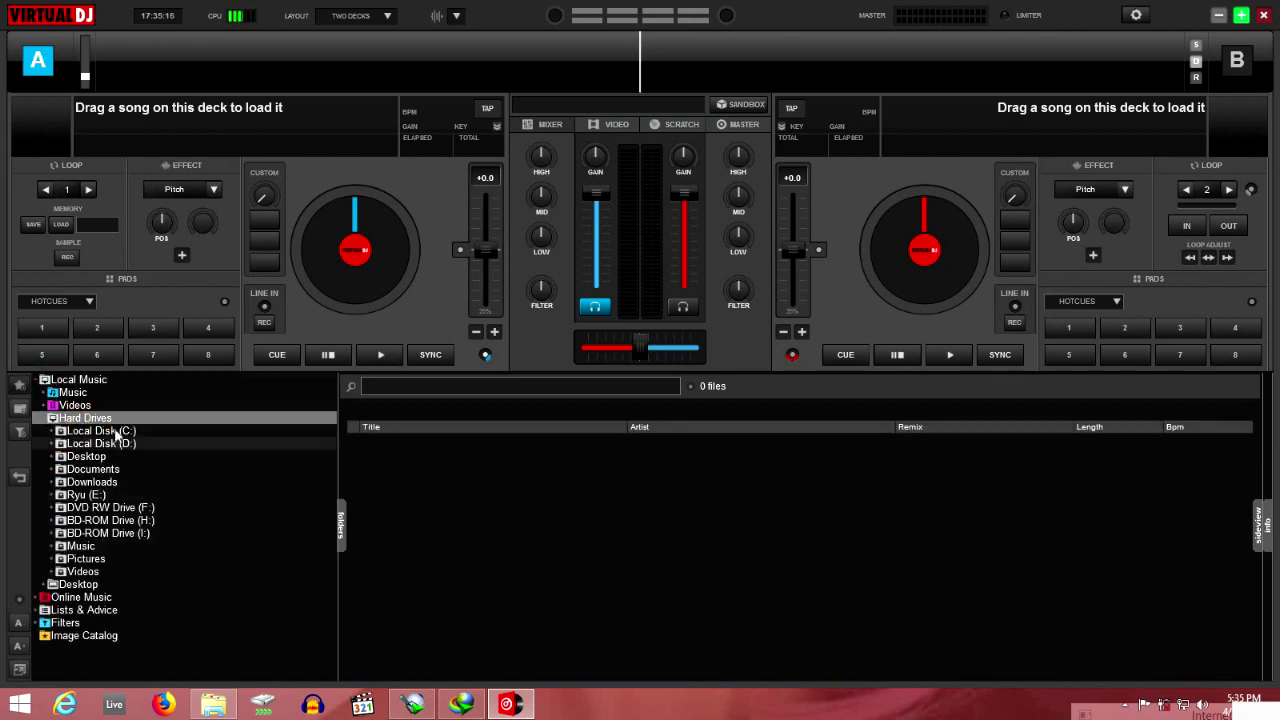
left_click(97, 497)
scroll(110, 507, "down", 2)
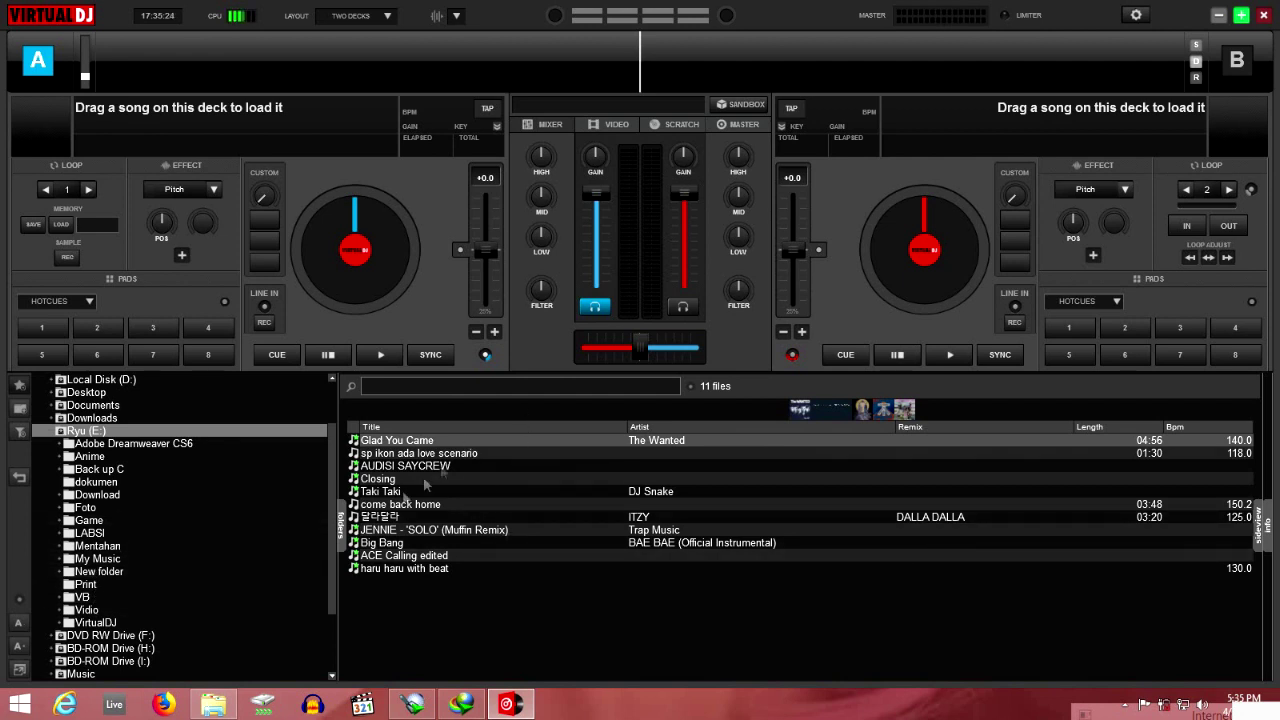
left_click(97, 558)
Look through the songs listed in the My Music folder for a track to load
scroll(481, 556, "down", 2)
scroll(480, 556, "up", 2)
scroll(480, 556, "down", 8)
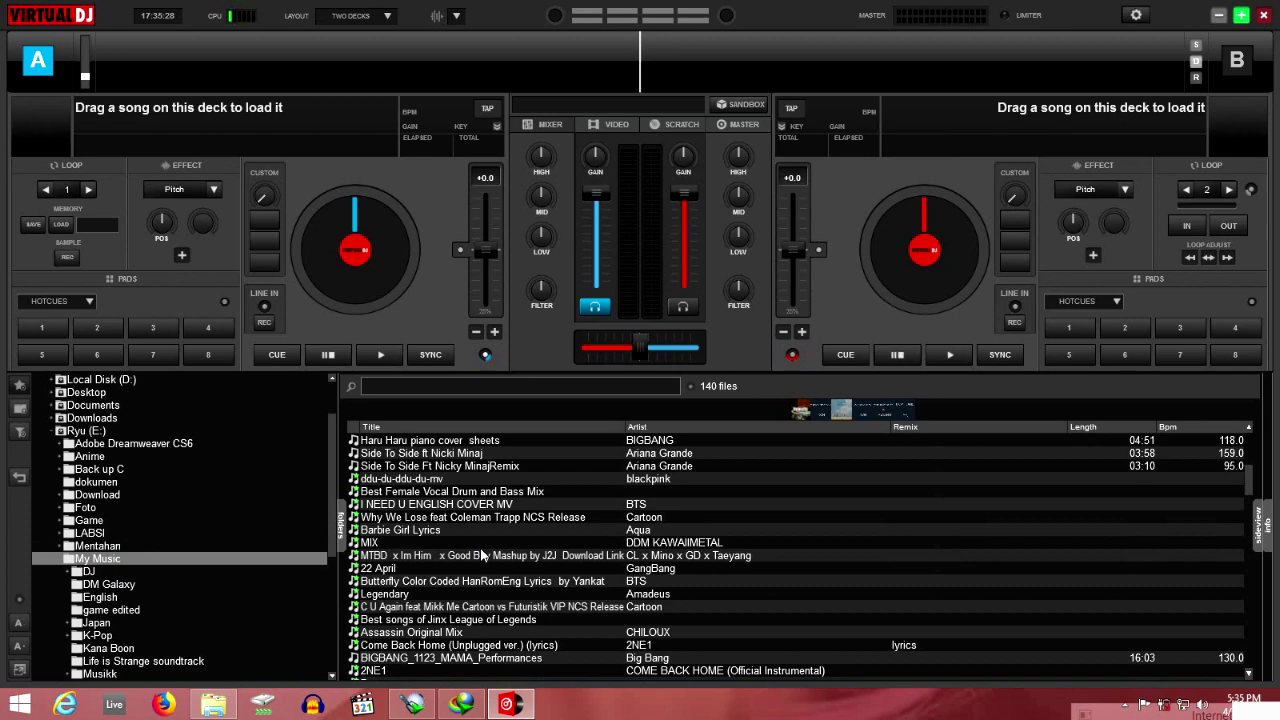
scroll(480, 555, "down", 20)
scroll(480, 550, "down", 8)
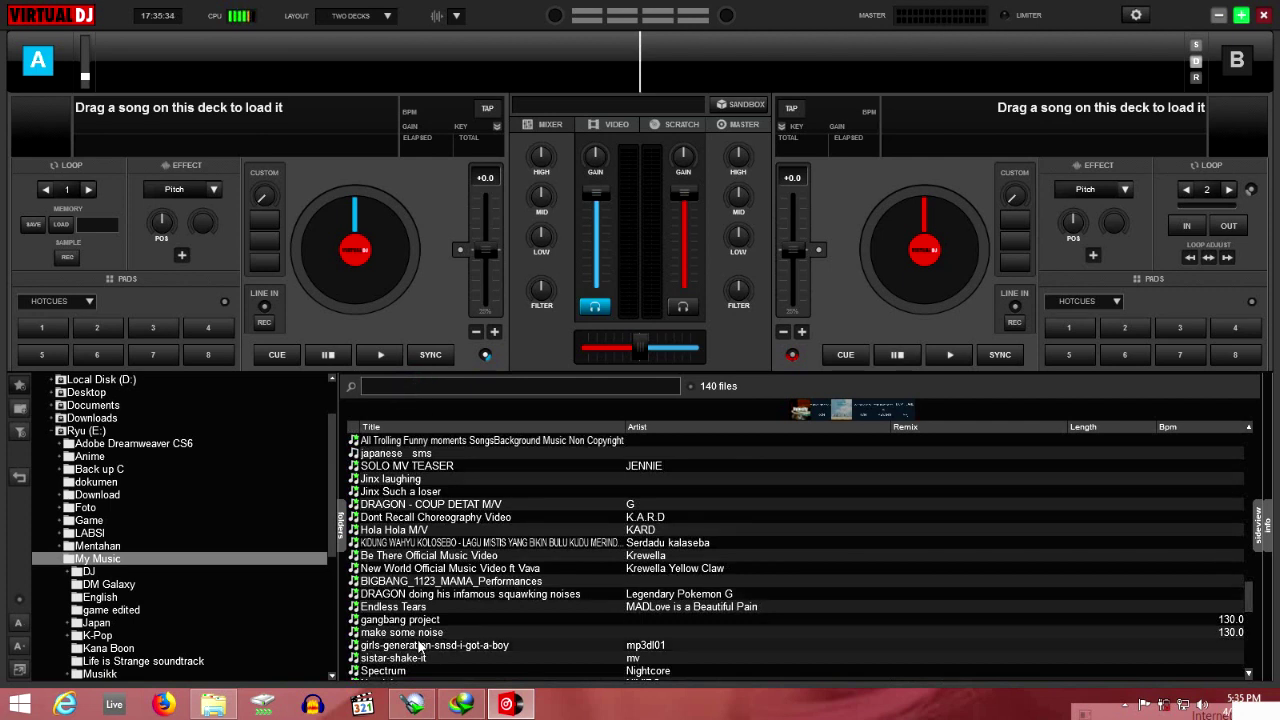
scroll(418, 640, "down", 12)
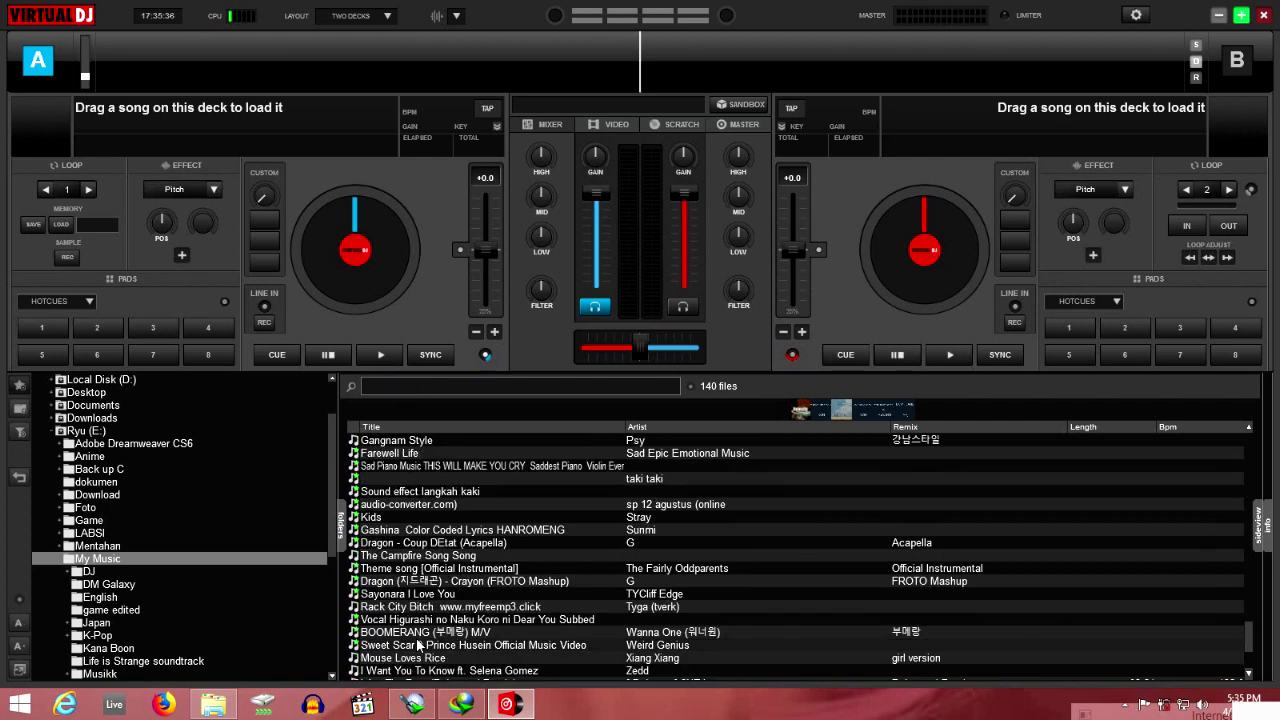
scroll(418, 645, "down", 3)
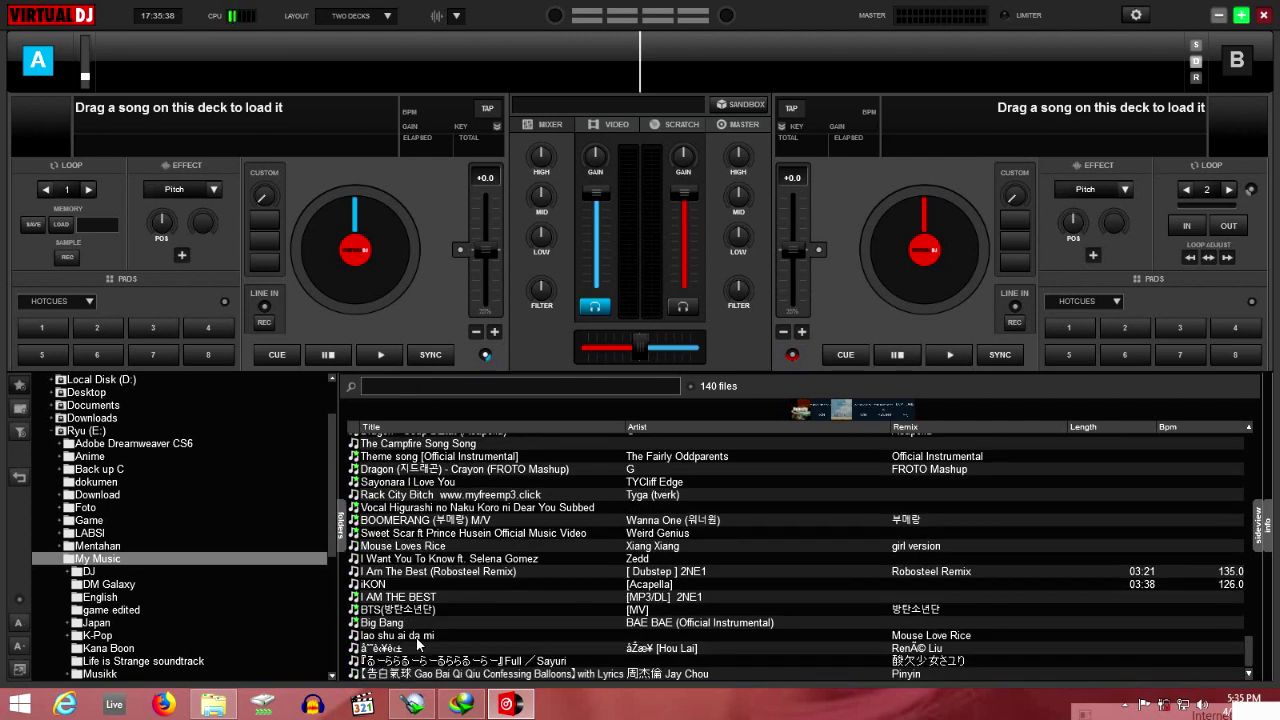
scroll(418, 645, "up", 10)
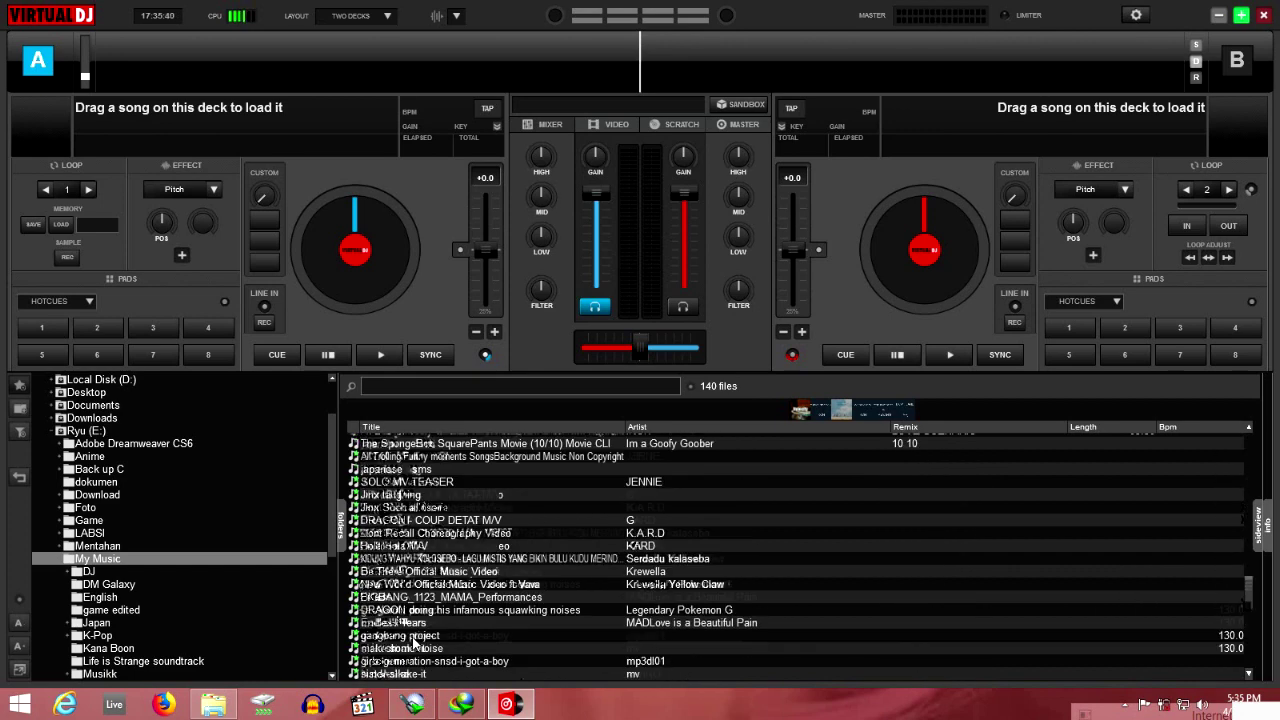
scroll(412, 643, "up", 12)
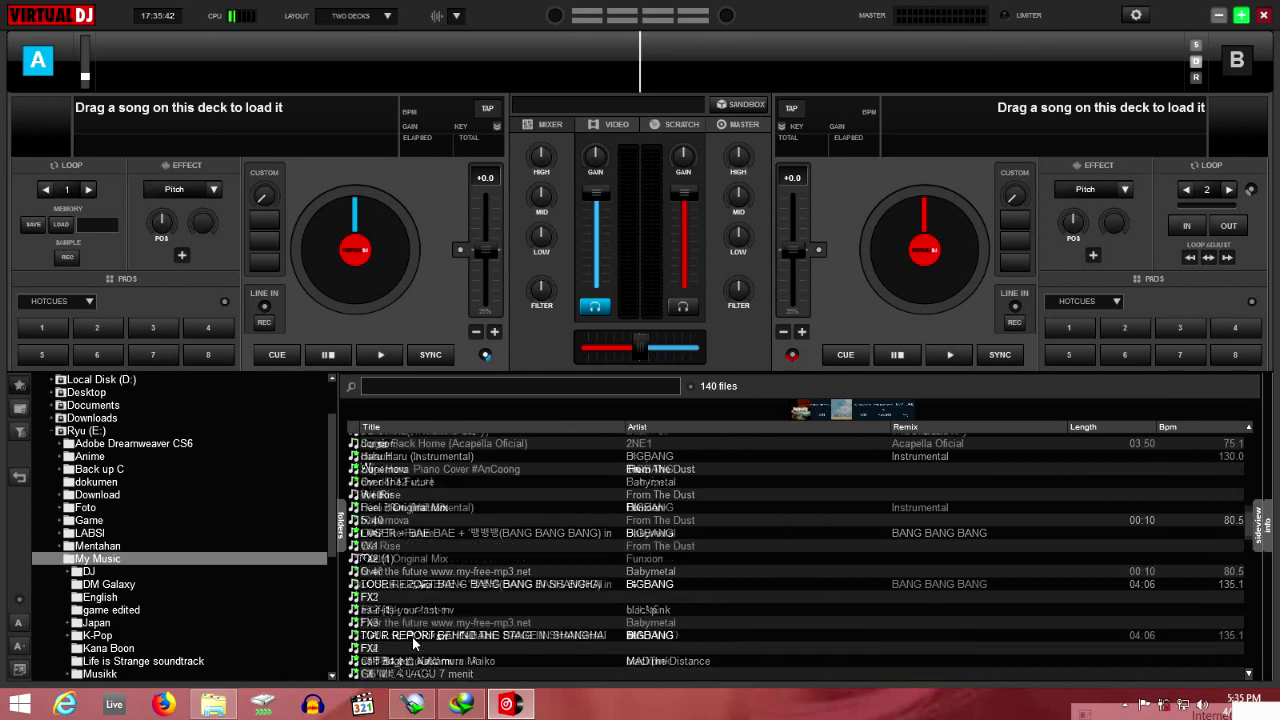
scroll(434, 604, "up", 6)
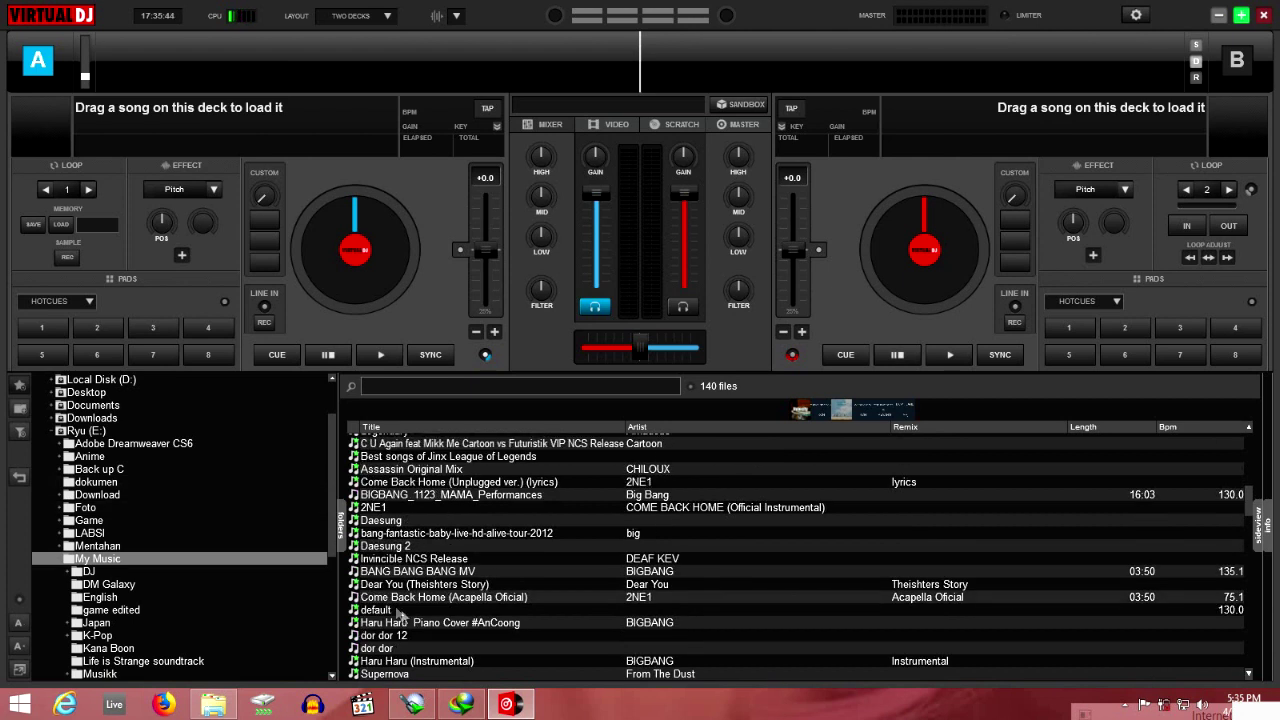
scroll(405, 612, "up", 6)
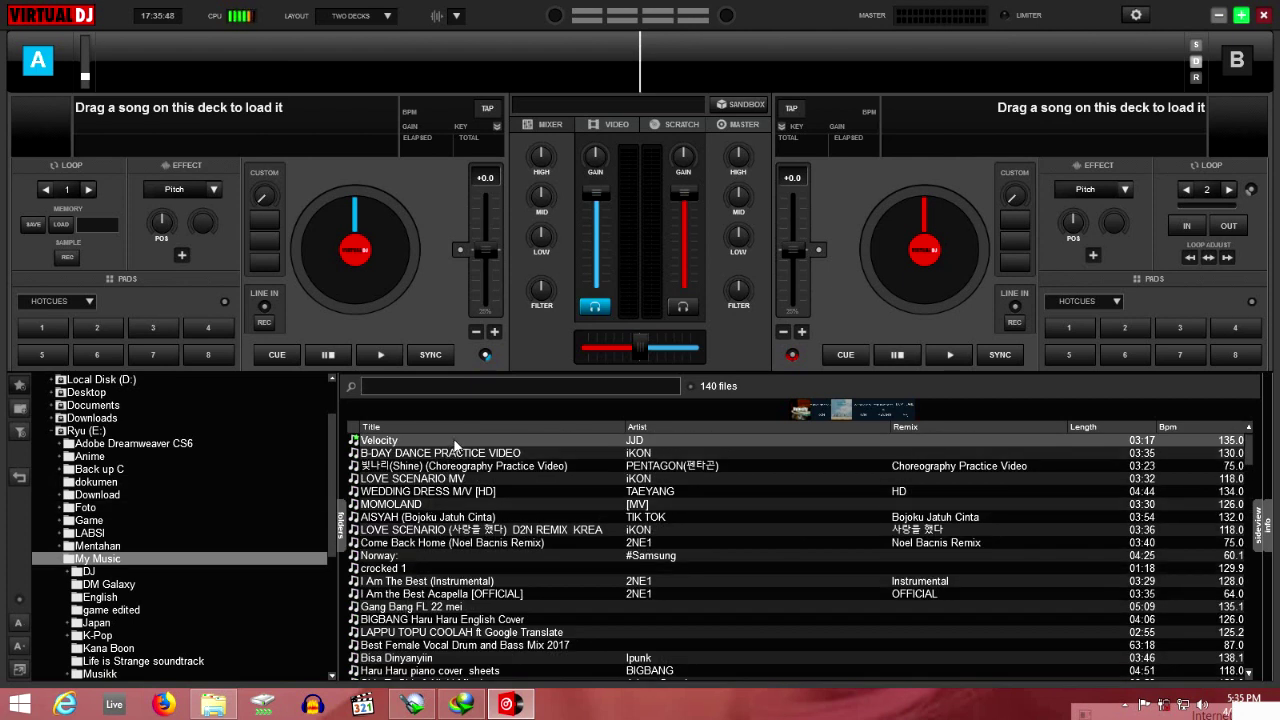
left_click(430, 555)
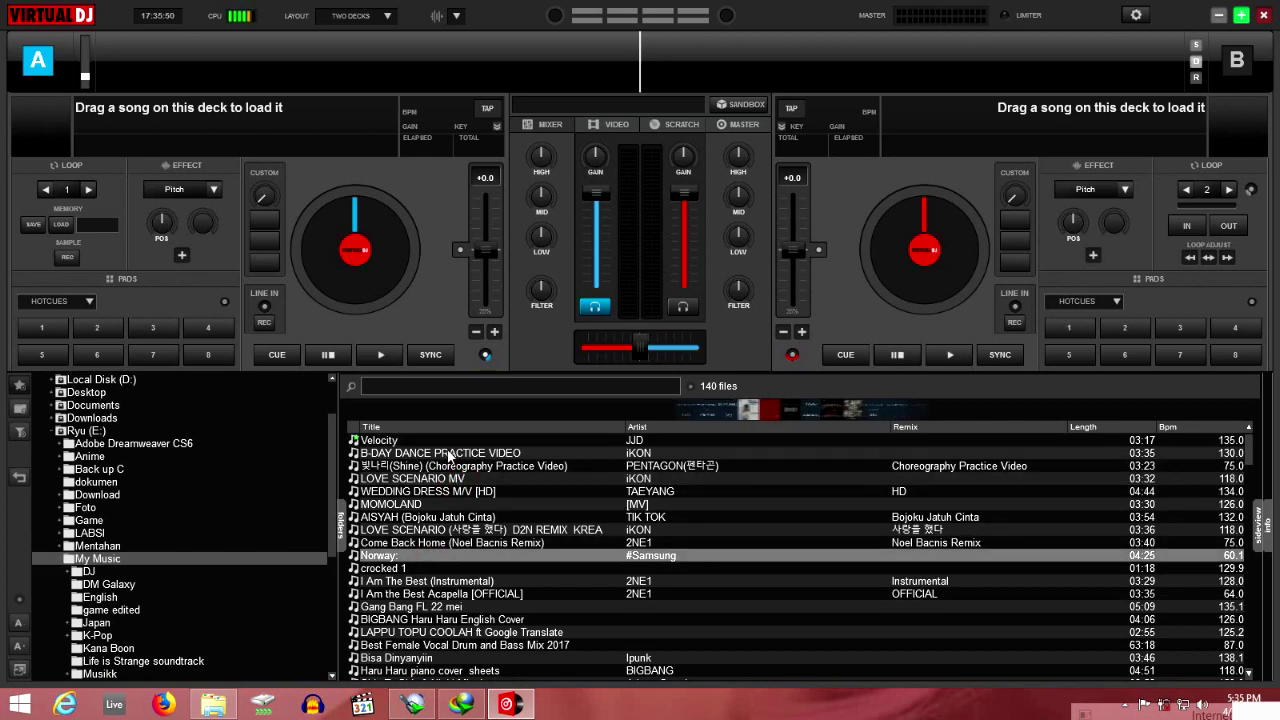
scroll(420, 590, "down", 1)
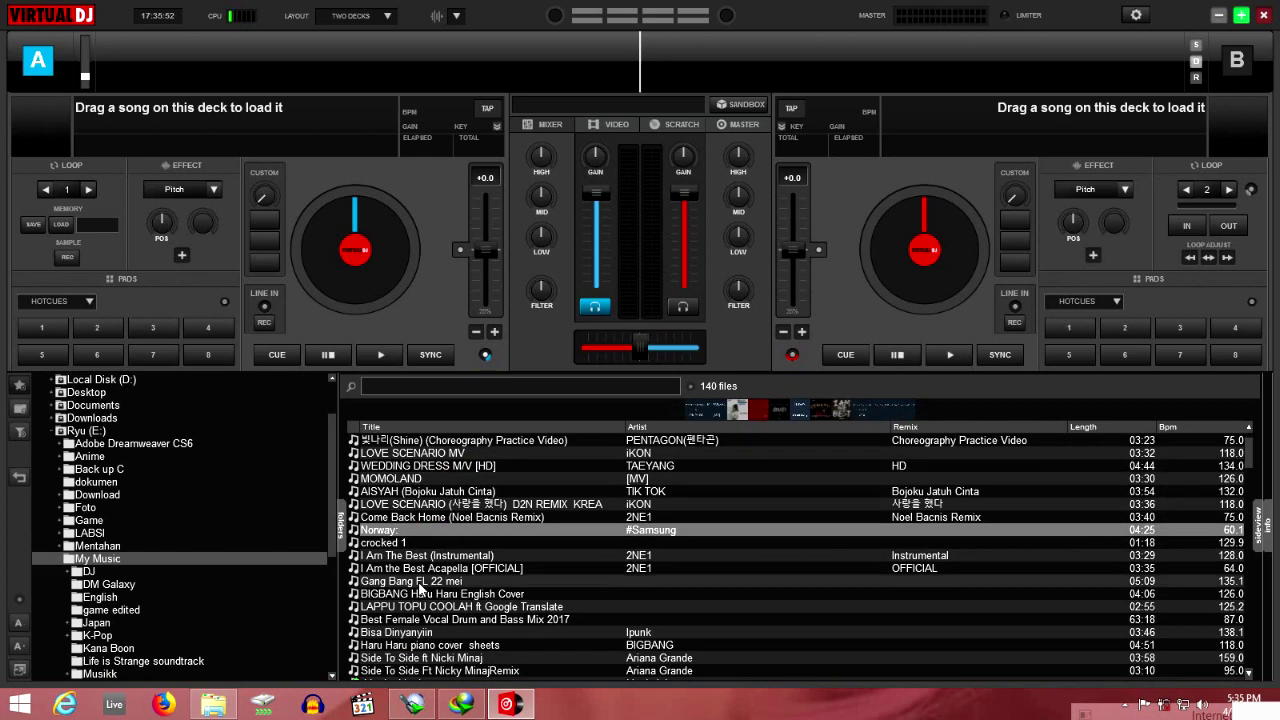
scroll(420, 590, "up", 1)
Load the song Velocity by JJD onto deck A and start playing it
left_click(531, 440)
left_click_drag(531, 440, 370, 283)
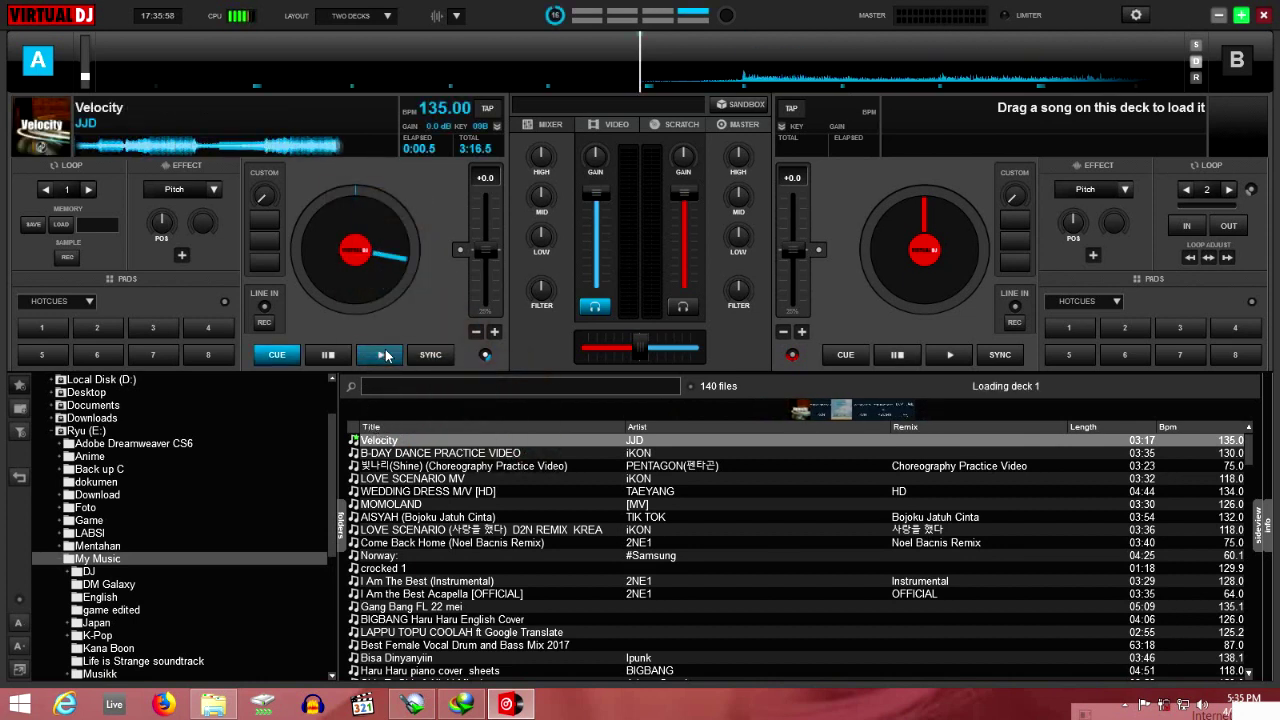
left_click(385, 355)
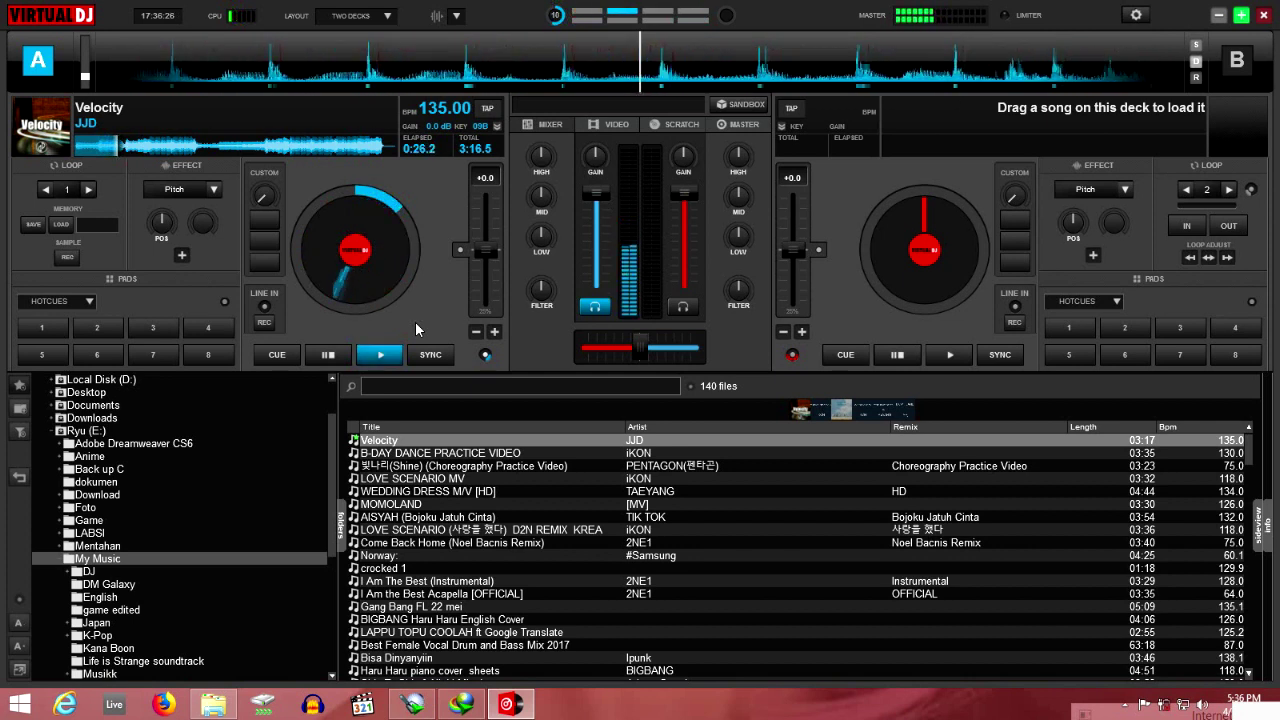
Pause and resume Velocity on deck A, and after another pause restart it from the beginning
left_click(329, 355)
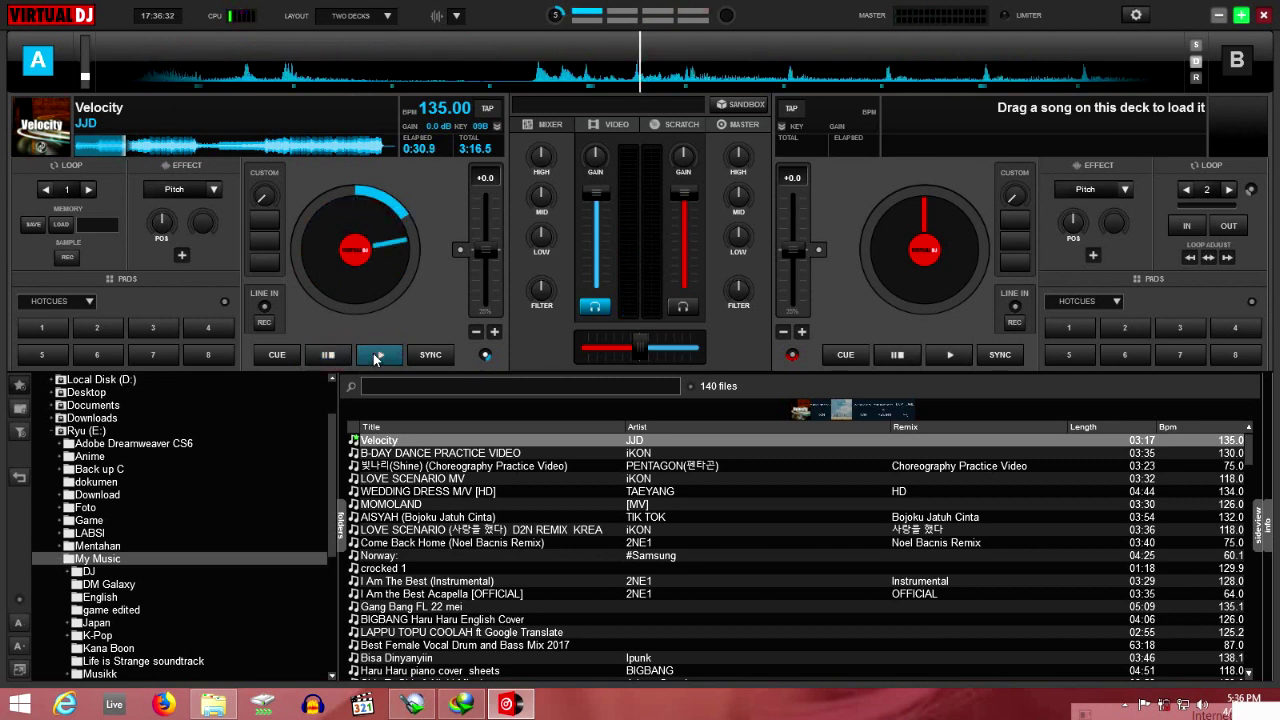
left_click(380, 357)
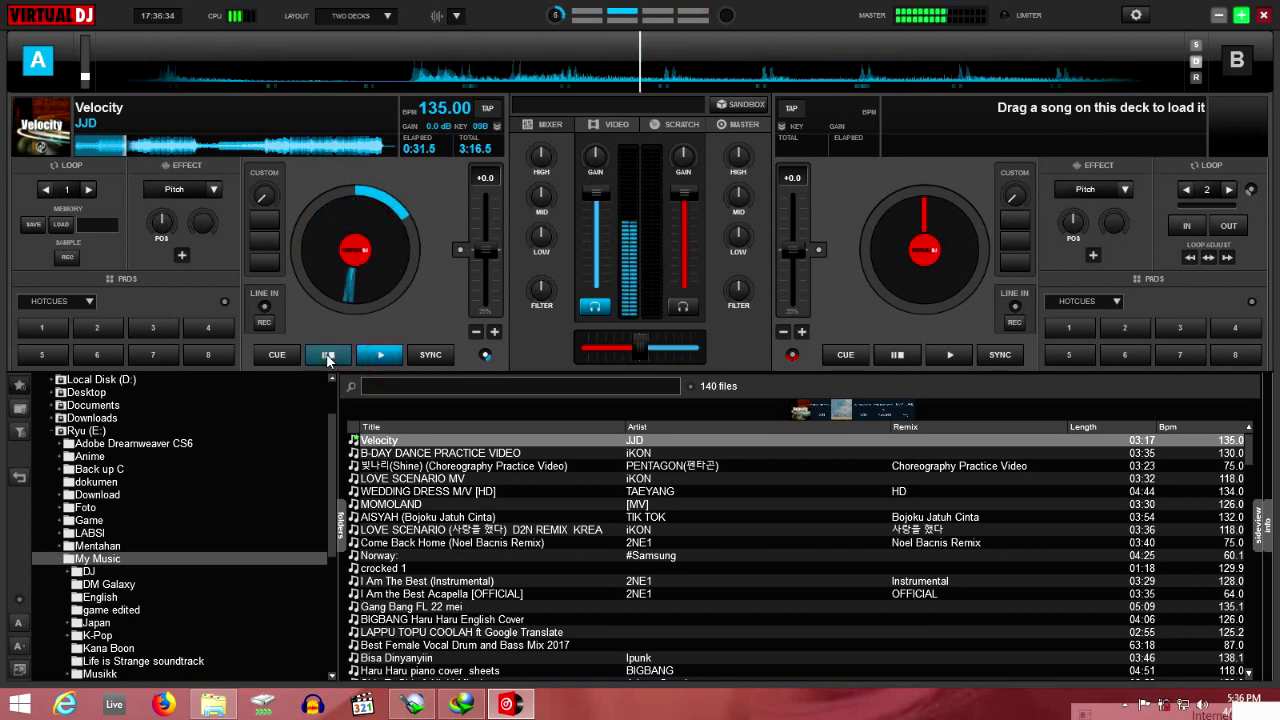
left_click(328, 357)
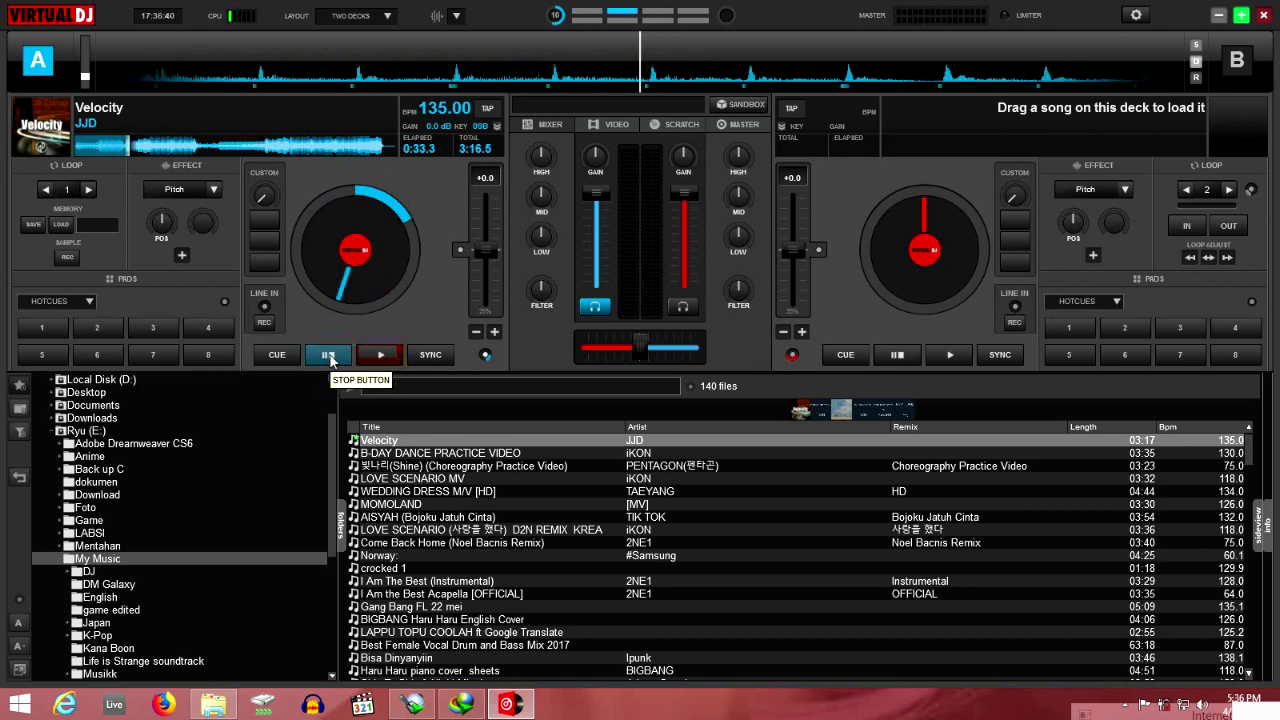
left_click(328, 355)
left_click(395, 354)
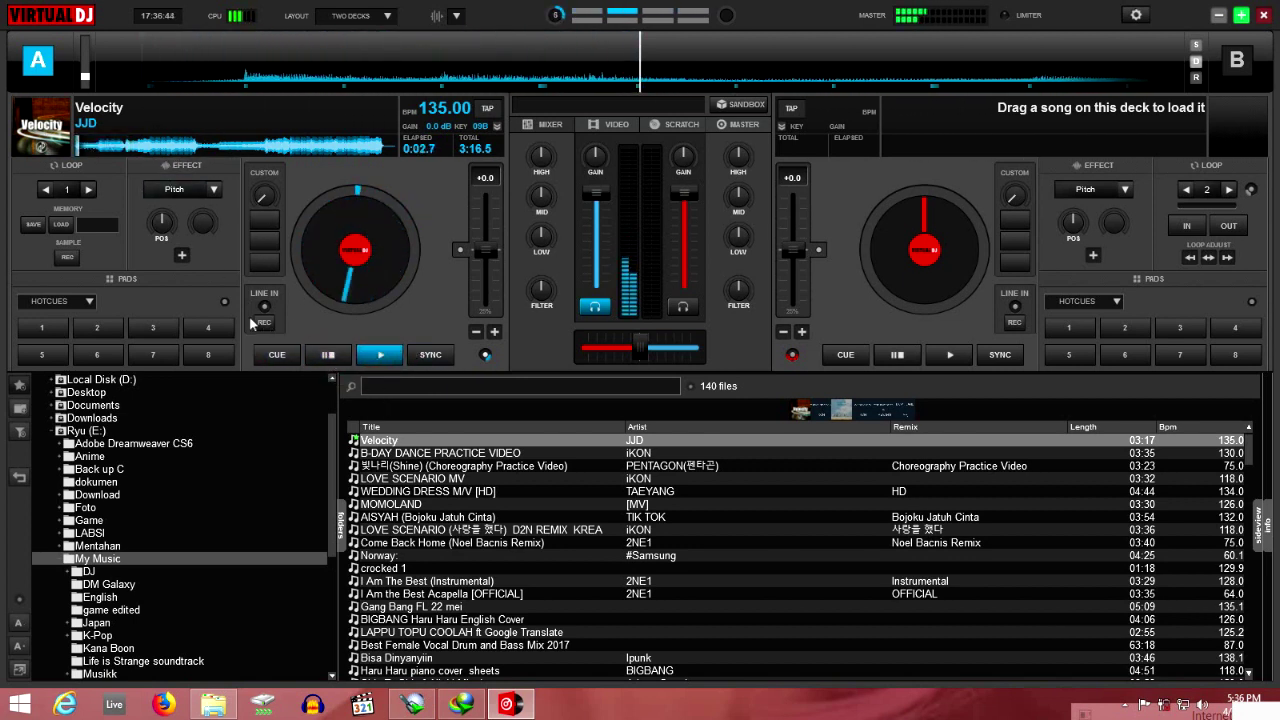
Jump to different points of Velocity on deck A's waveform, including about 1:14, restarting playback from the cue point between jumps
left_click(195, 152)
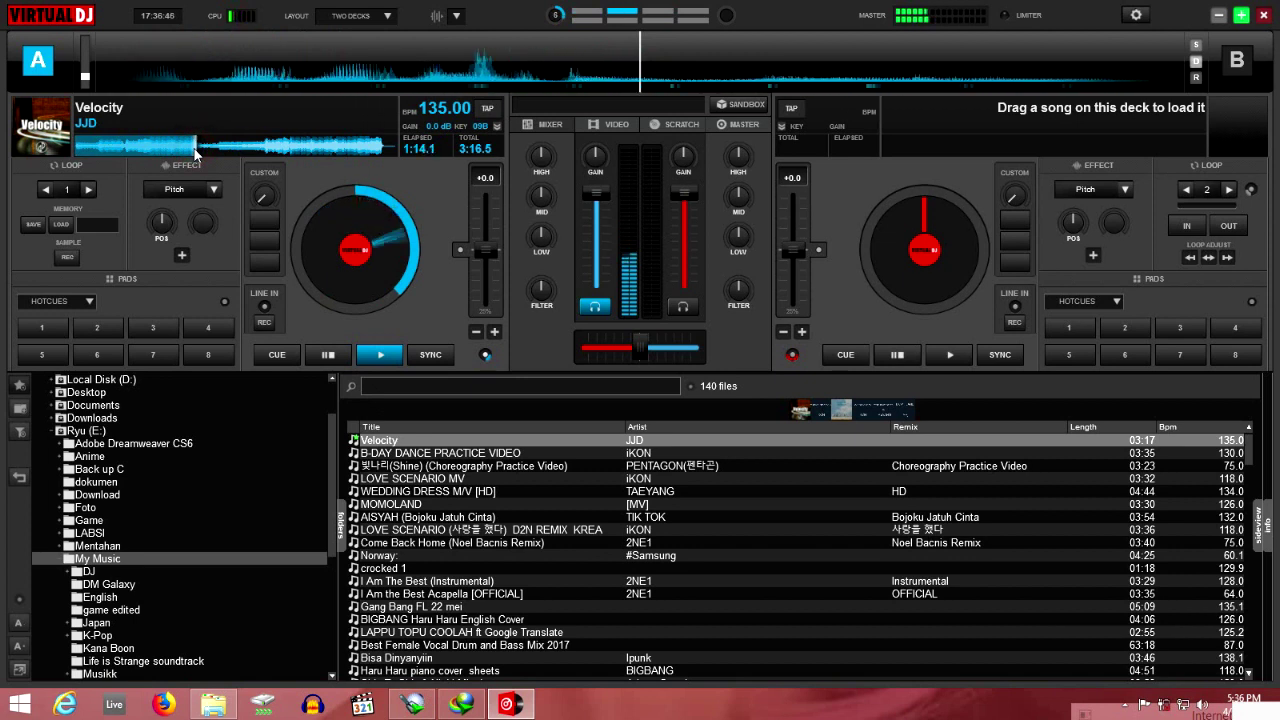
key("Home")
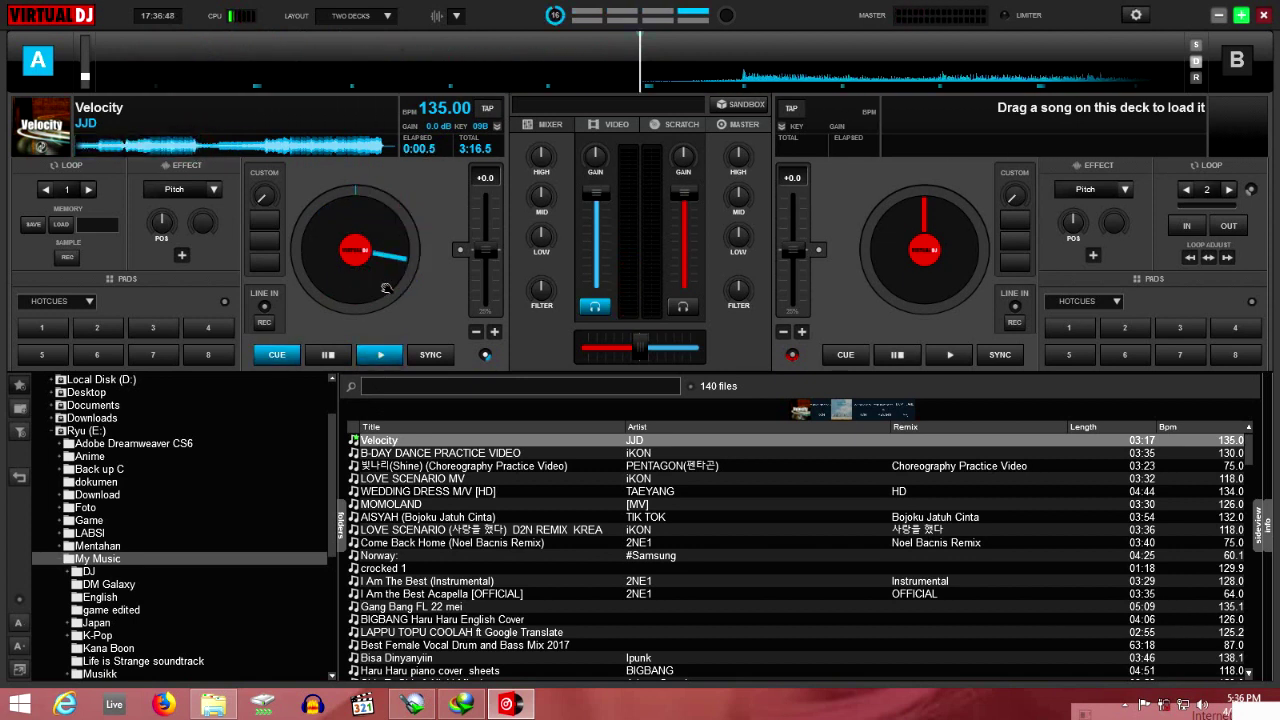
left_click(380, 354)
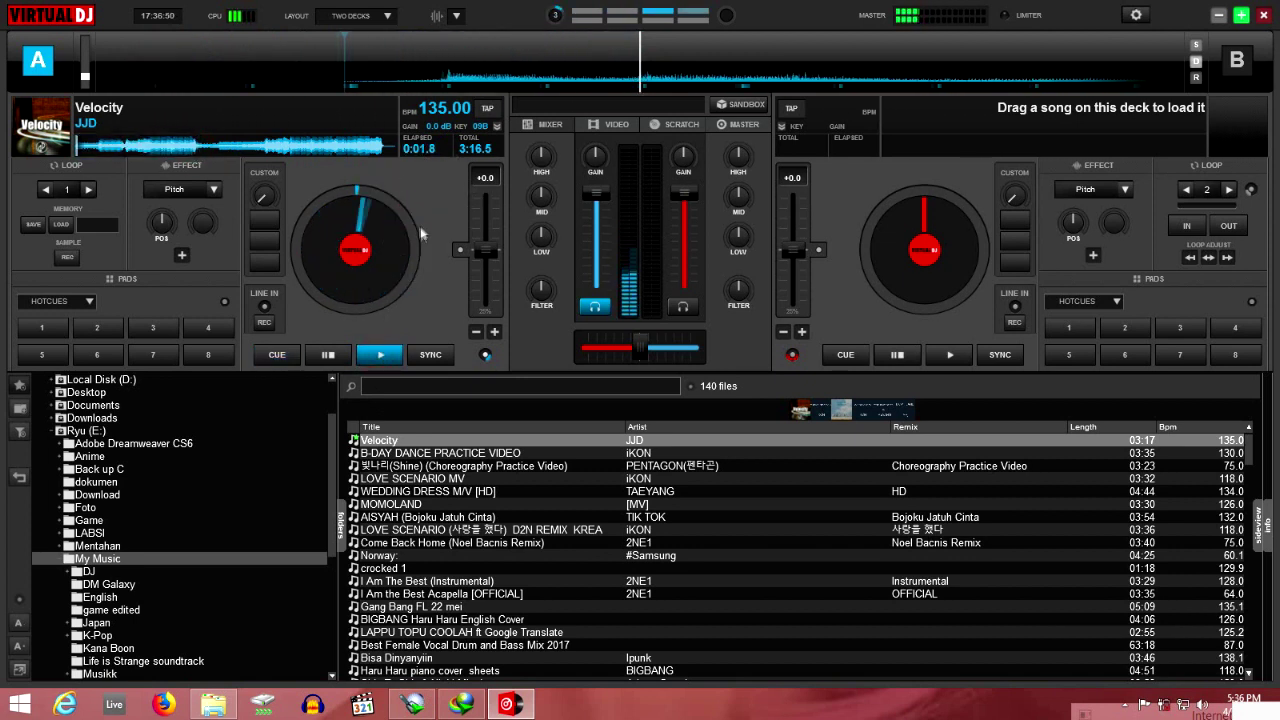
left_click(143, 147)
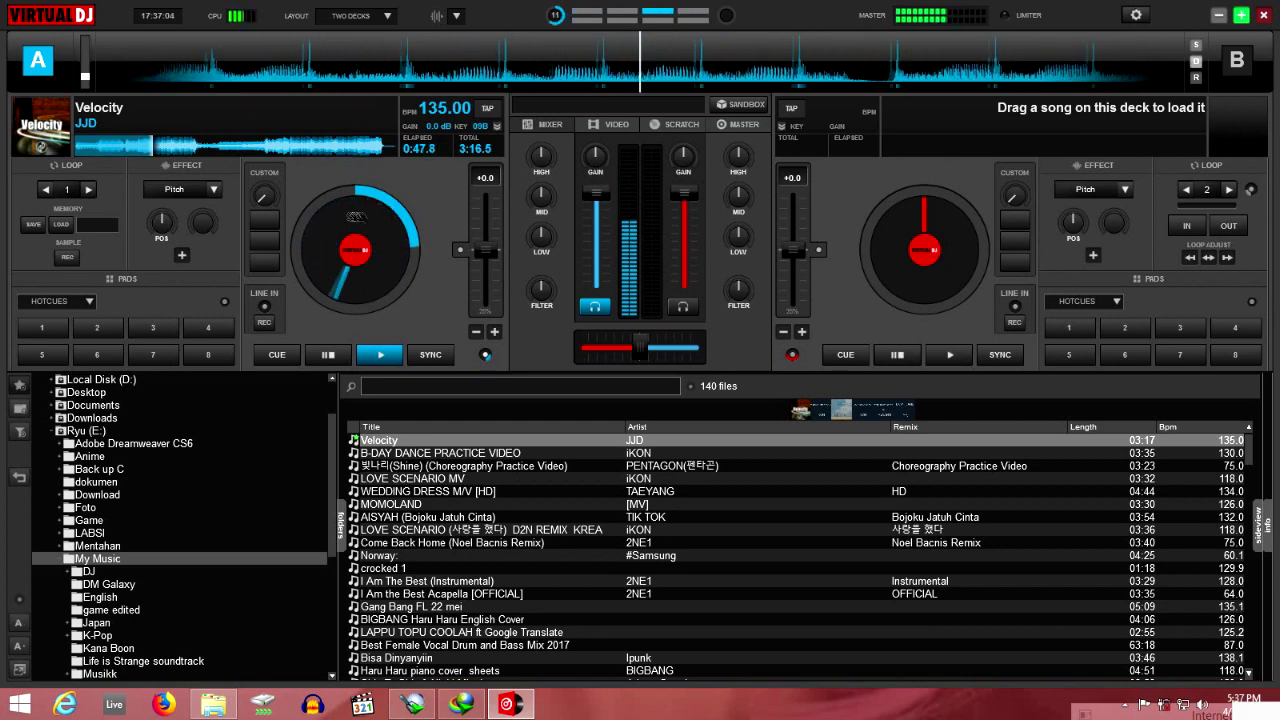
Pause Velocity on deck A, turn its platter back to about 0:47.9, and resume playback from there
left_click(332, 354)
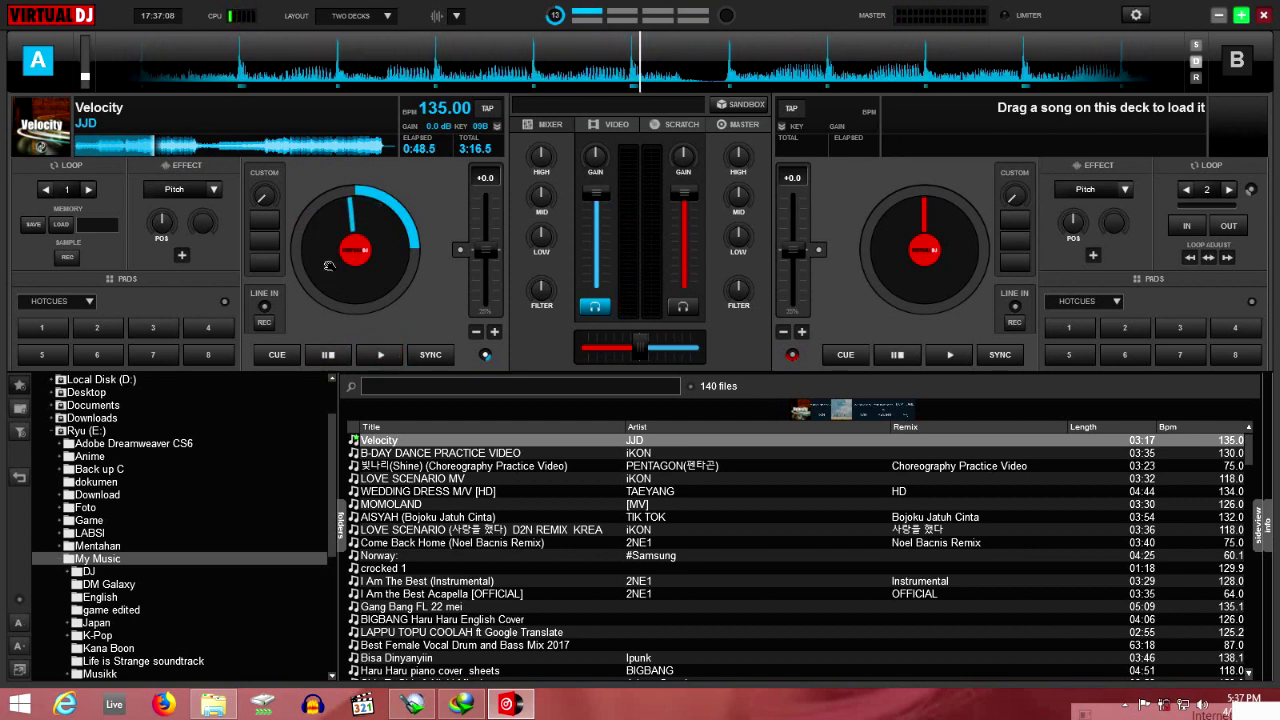
left_click_drag(330, 262, 318, 276)
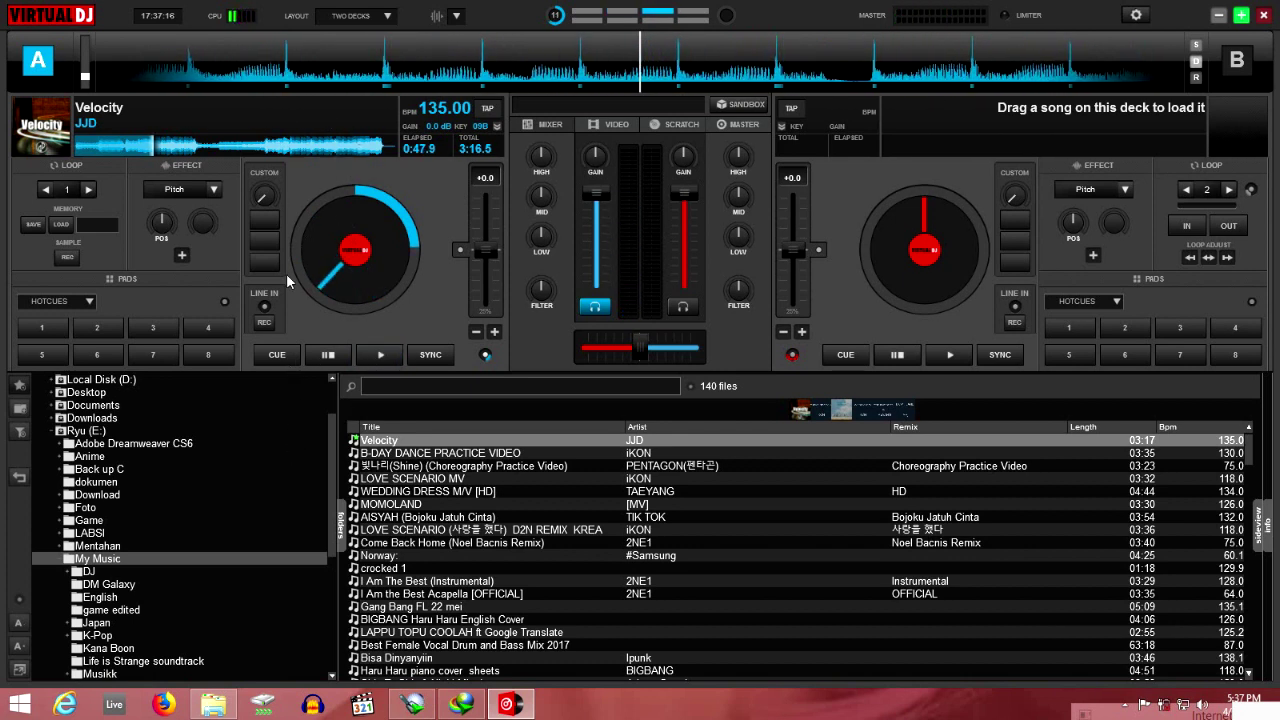
key("space")
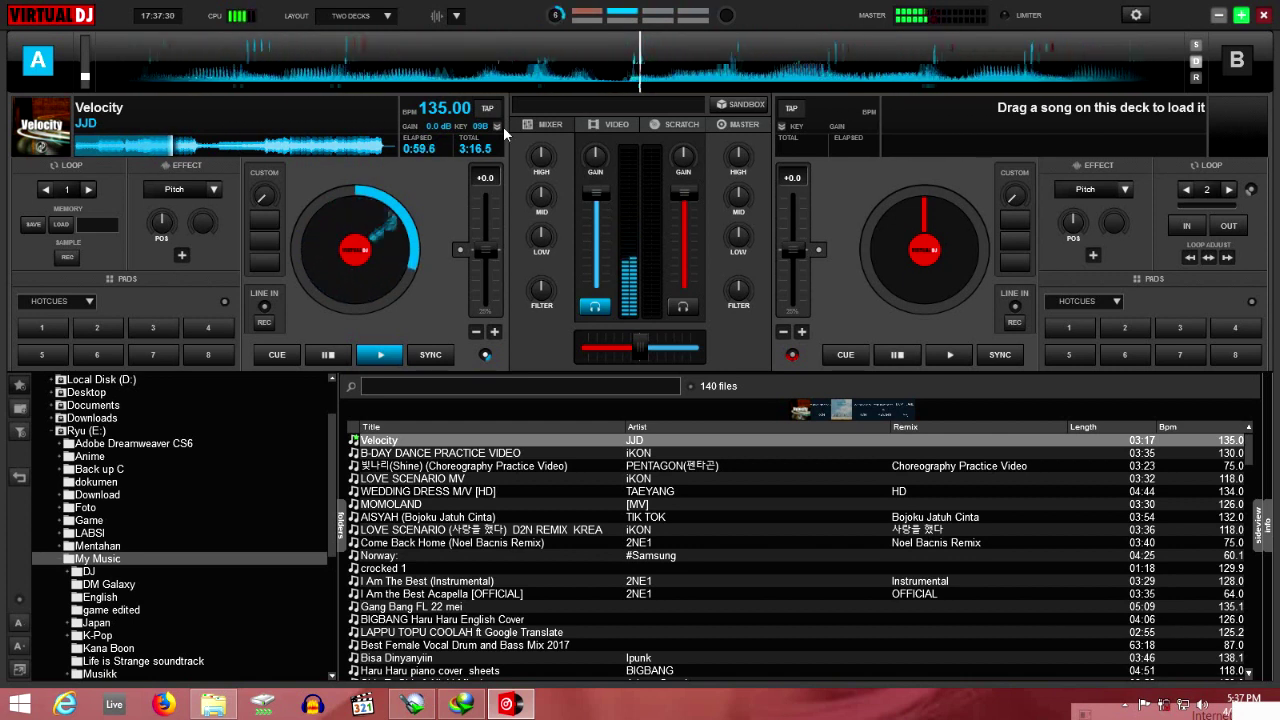
Show the Scratch view in the central mixer and pause Velocity on deck A at about 1:14
left_click(650, 124)
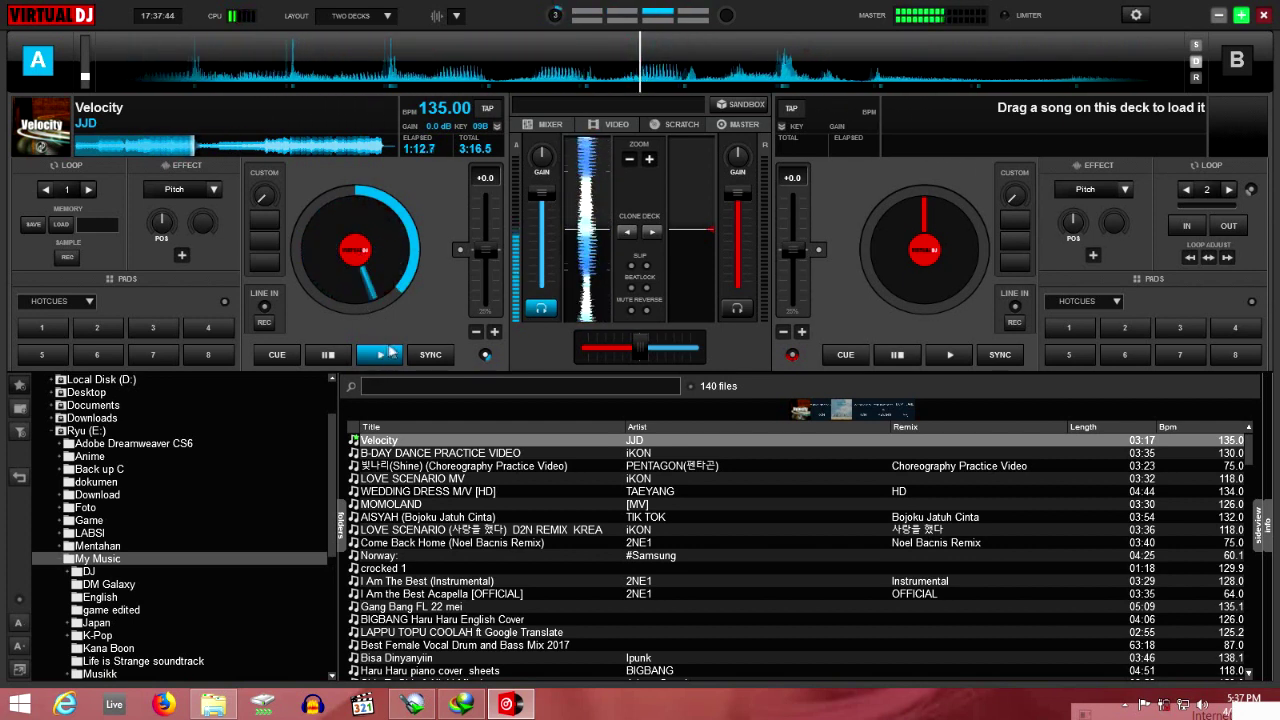
left_click(330, 355)
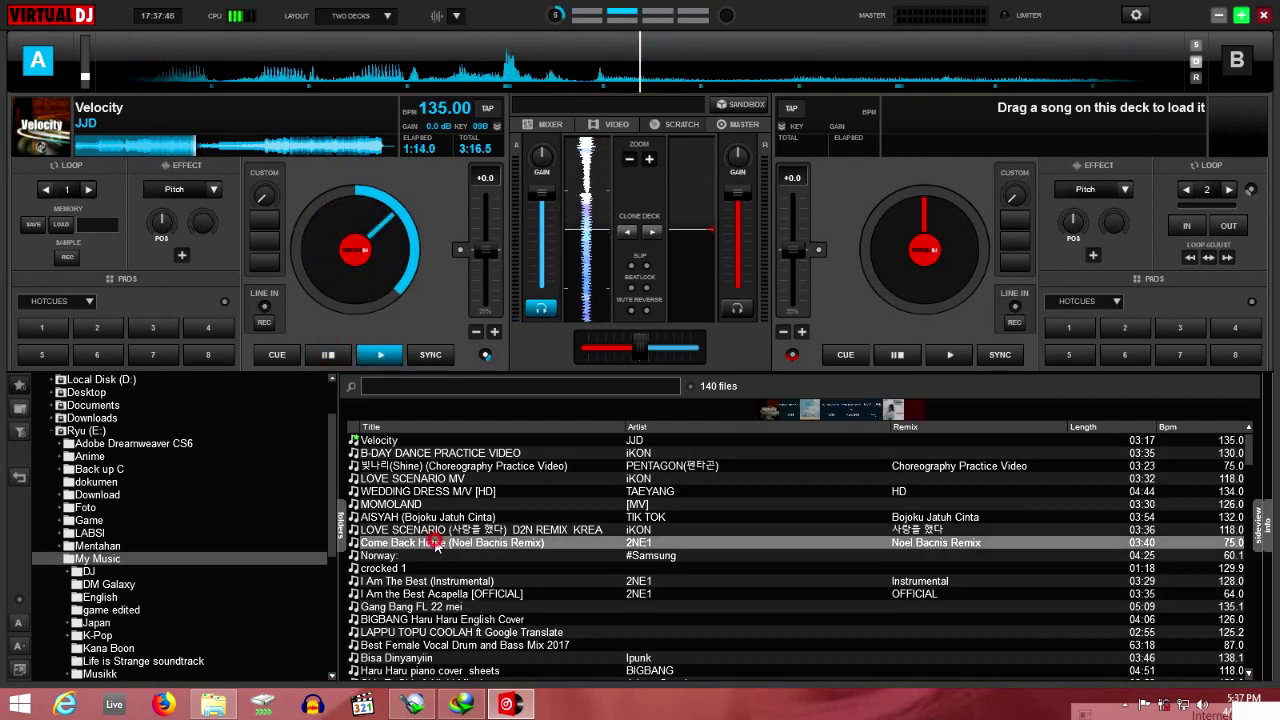
Find the song Legendary by Amadeus in the My Music list and load it onto deck B
scroll(436, 545, "down", 5)
scroll(436, 545, "up", 2)
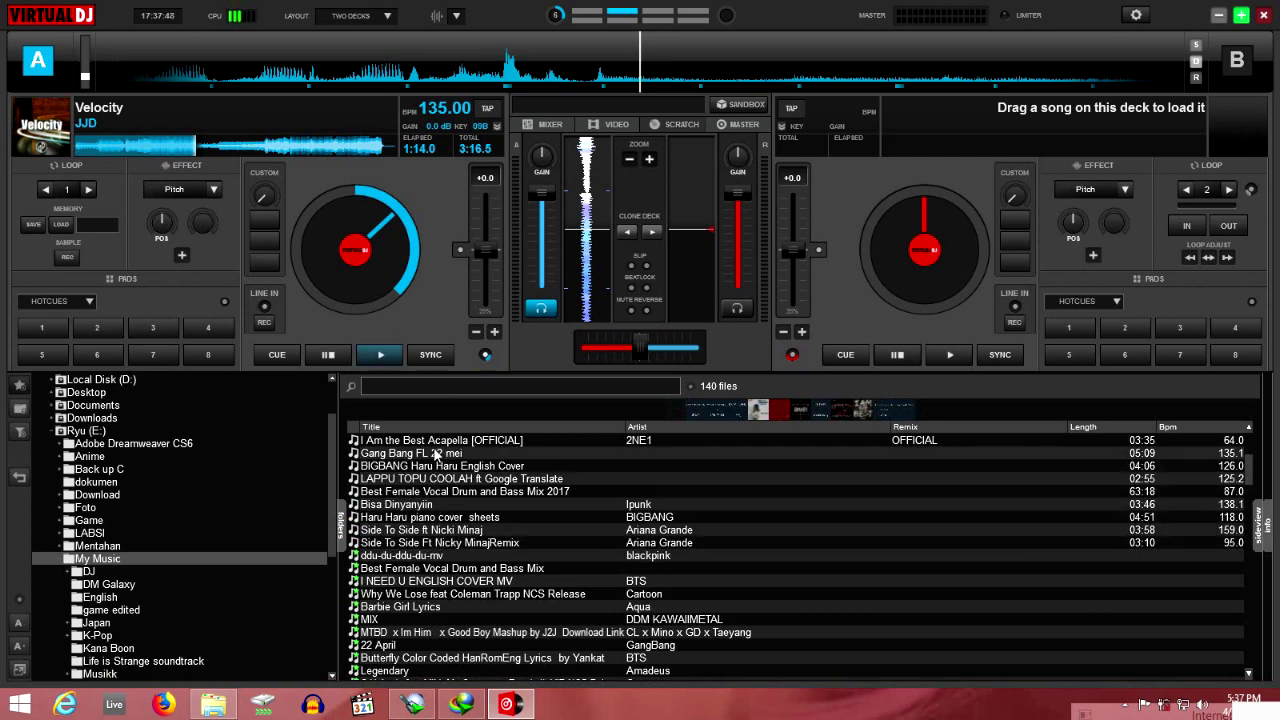
scroll(449, 515, "down", 1)
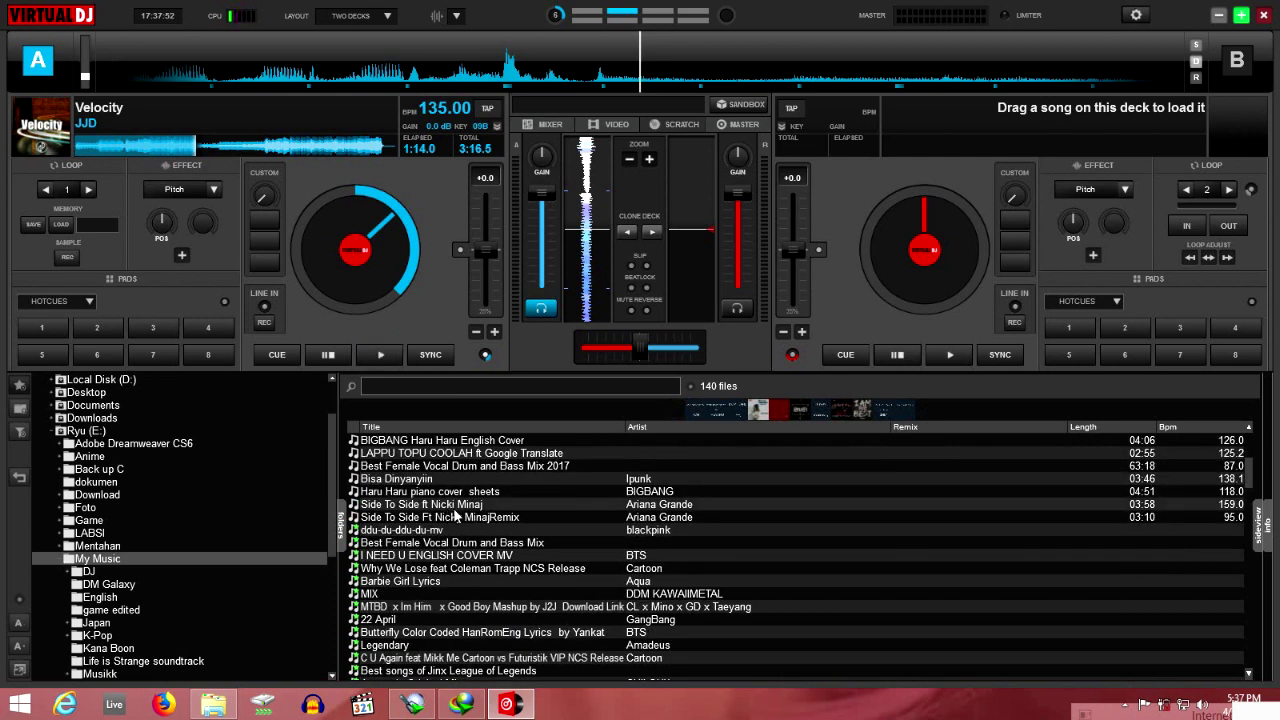
left_click(455, 507)
scroll(466, 513, "down", 1)
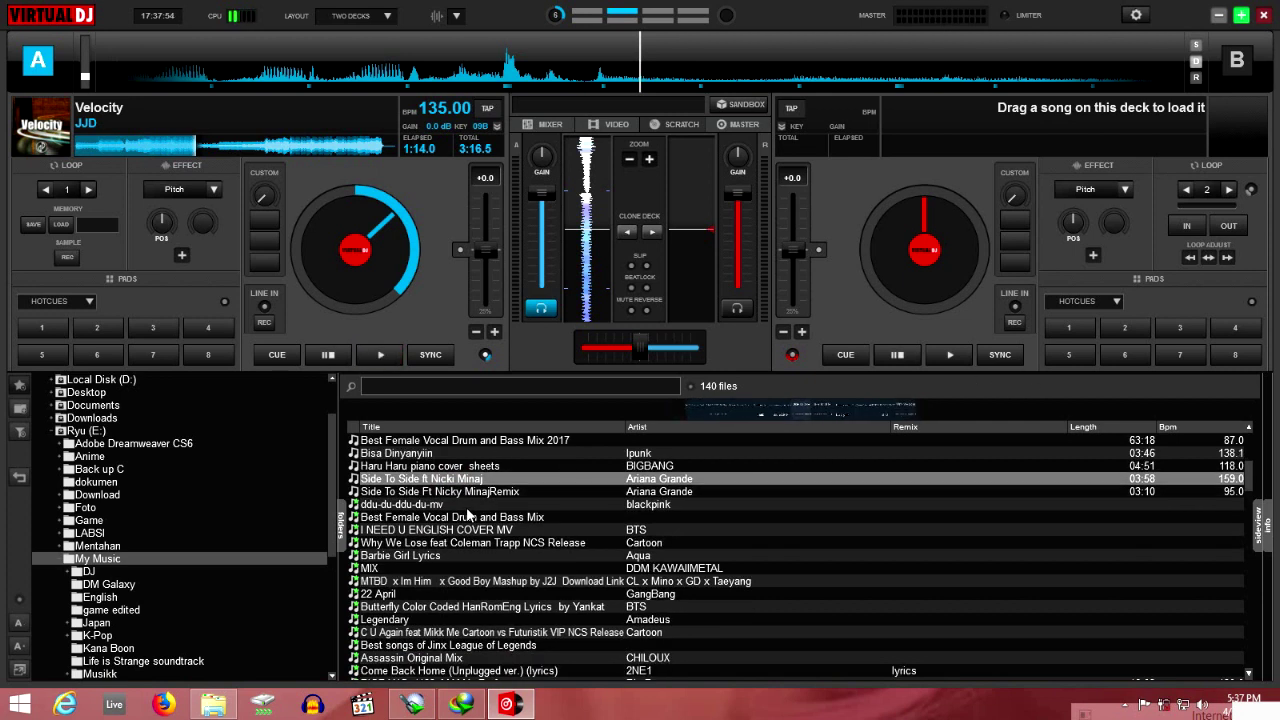
scroll(418, 585, "down", 2)
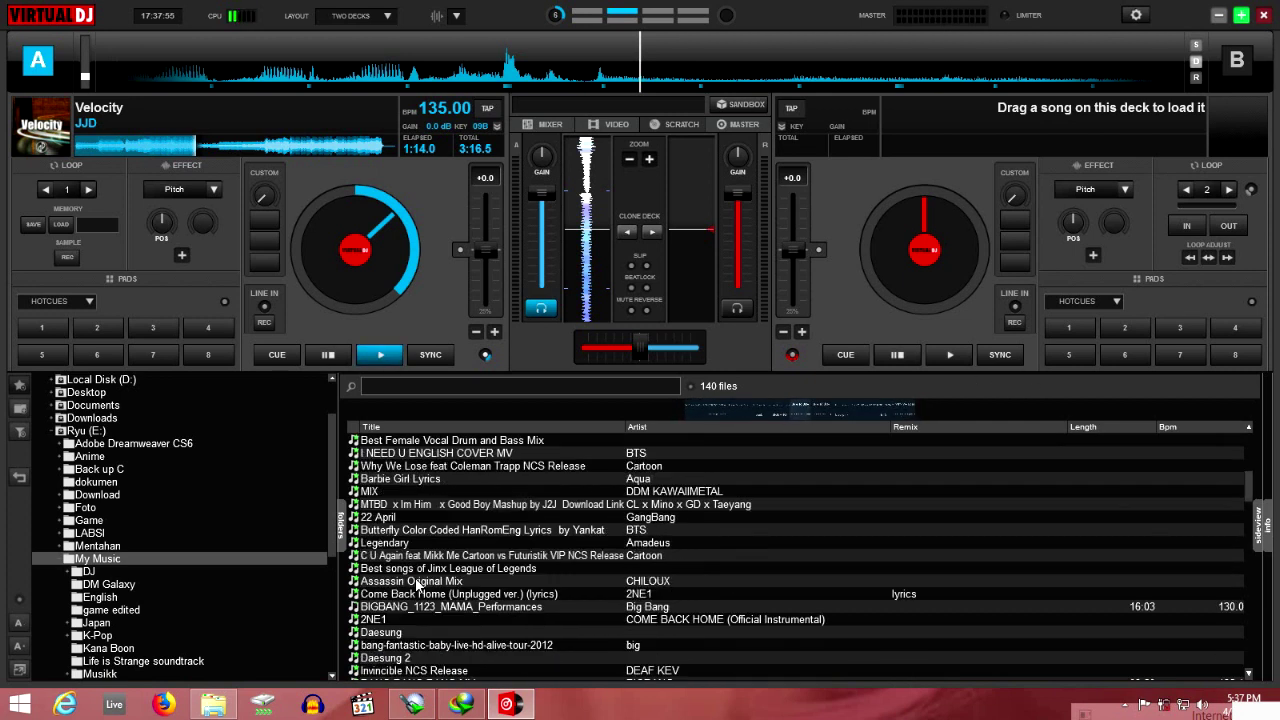
scroll(418, 585, "down", 1)
left_click(410, 504)
left_click(408, 517)
left_click_drag(408, 517, 905, 240)
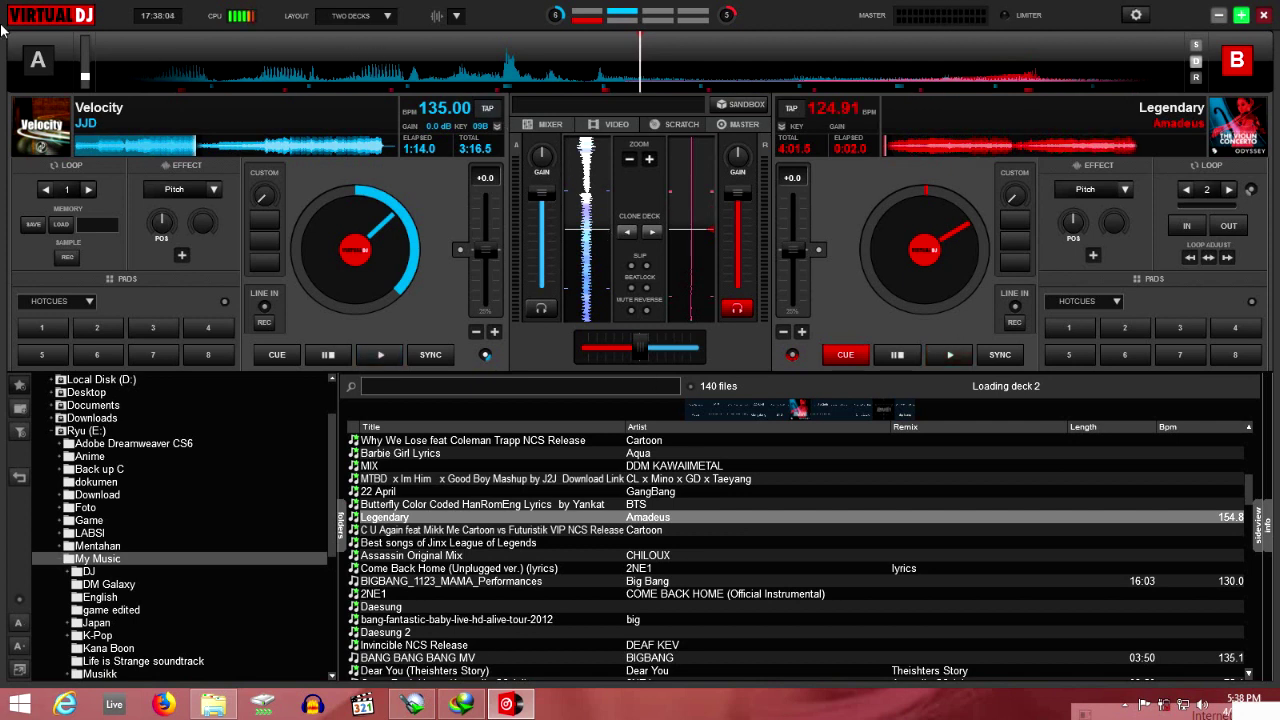
Switch the active deck back and forth between A and B, ending on deck A
left_click(46, 64)
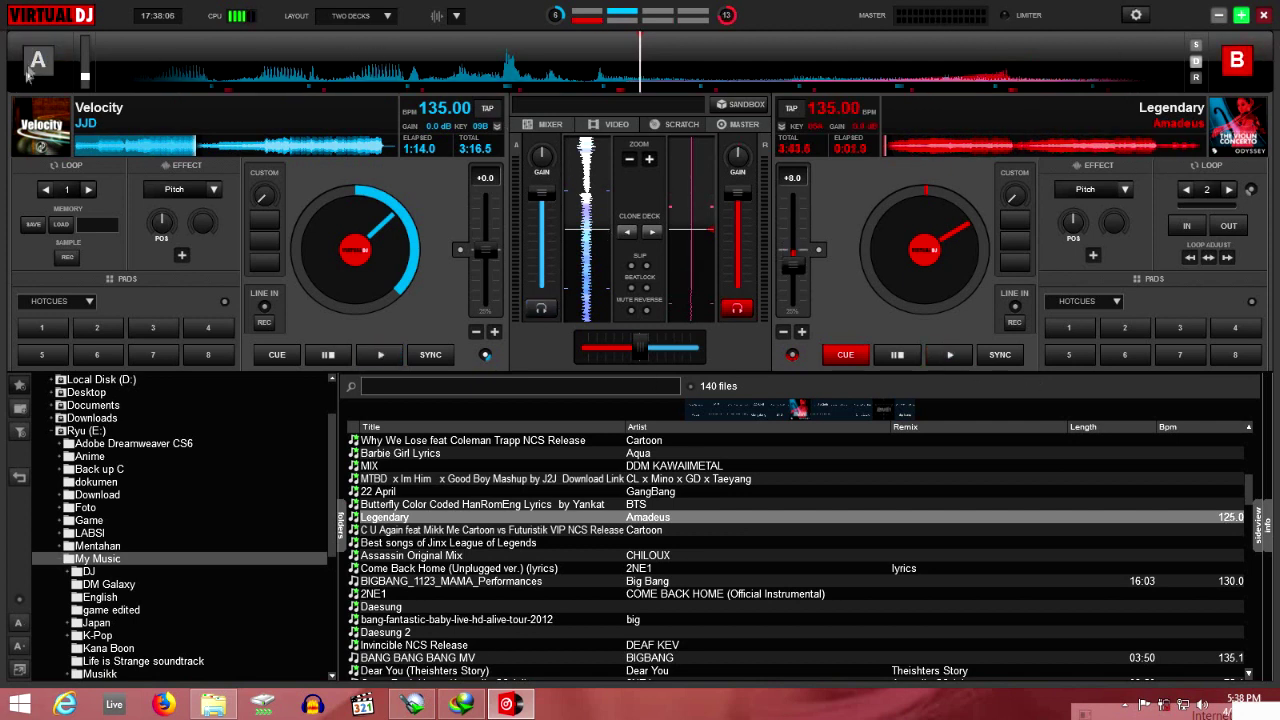
left_click(1230, 63)
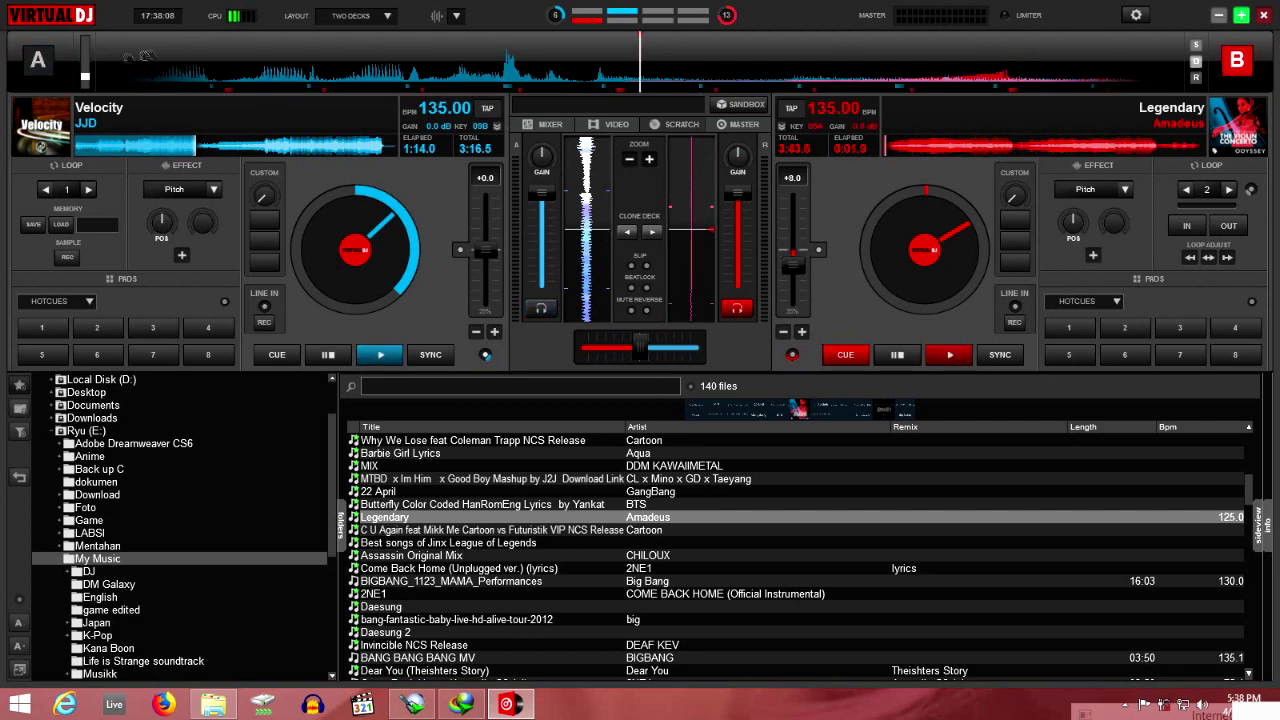
left_click(38, 60)
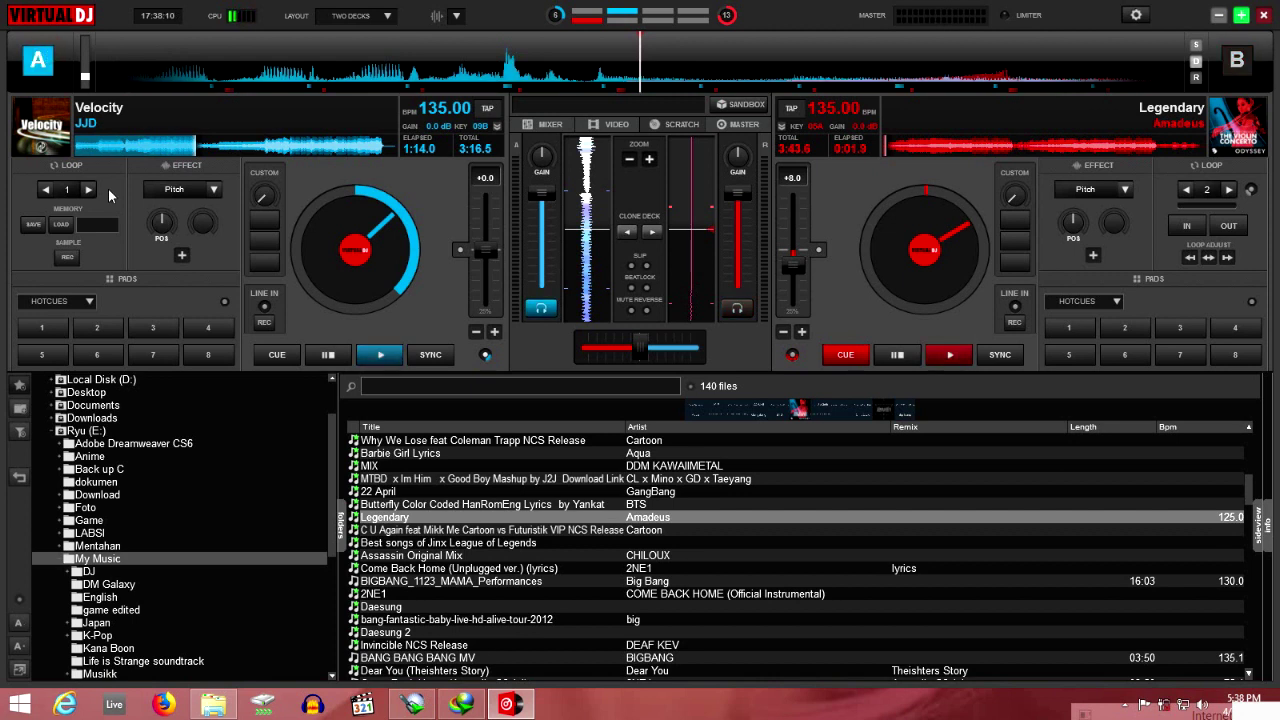
key("Tab")
key("Tab")
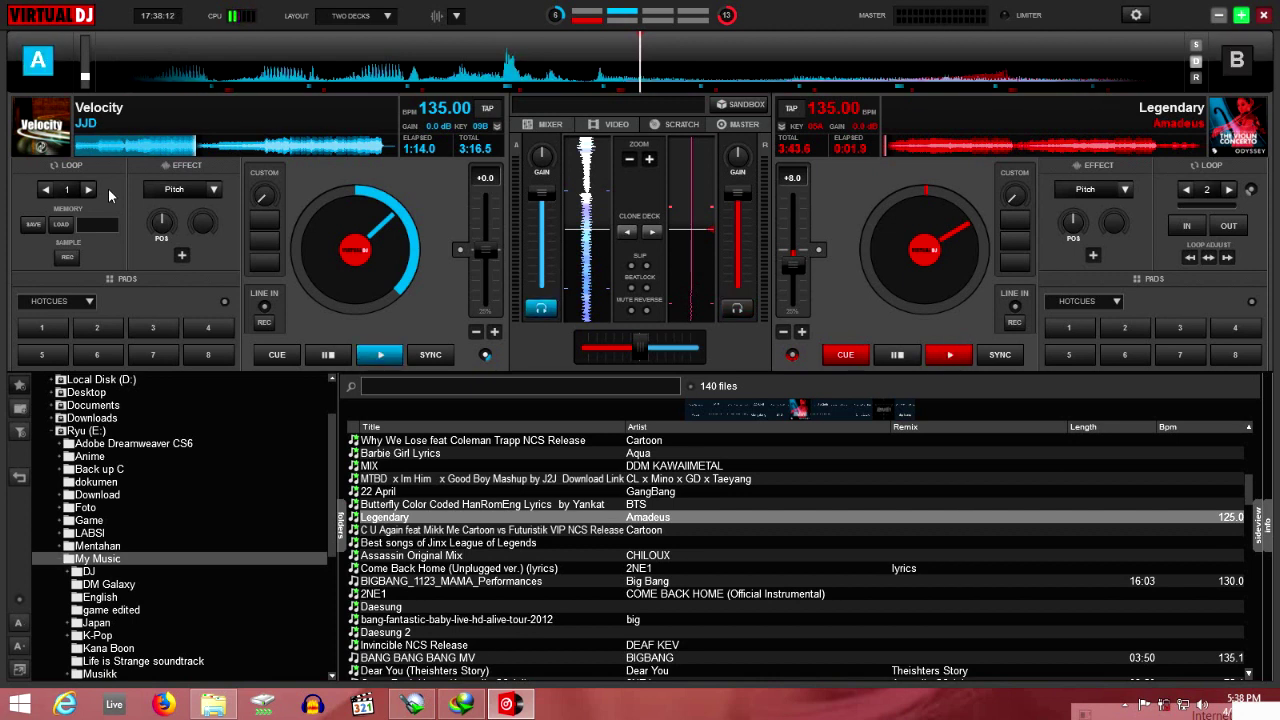
Make deck B active and start playing Legendary, and after switching to deck A resume Velocity so both songs play together
key("Tab")
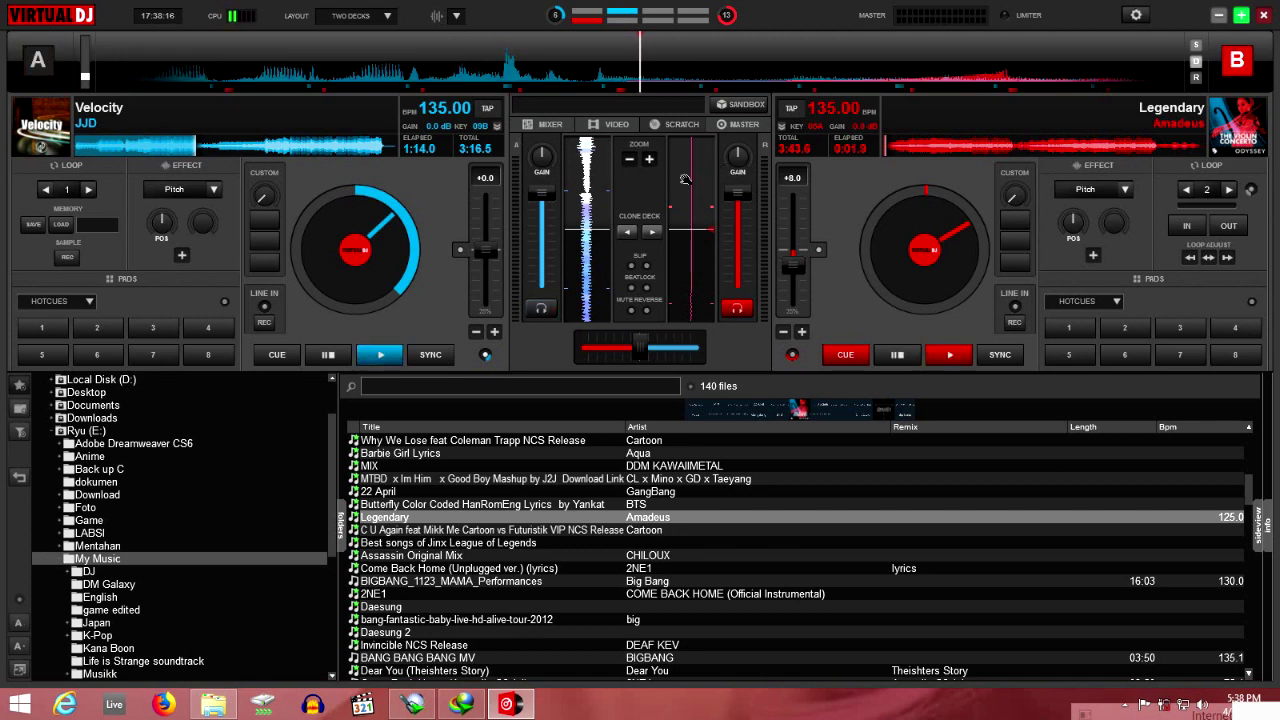
key("space")
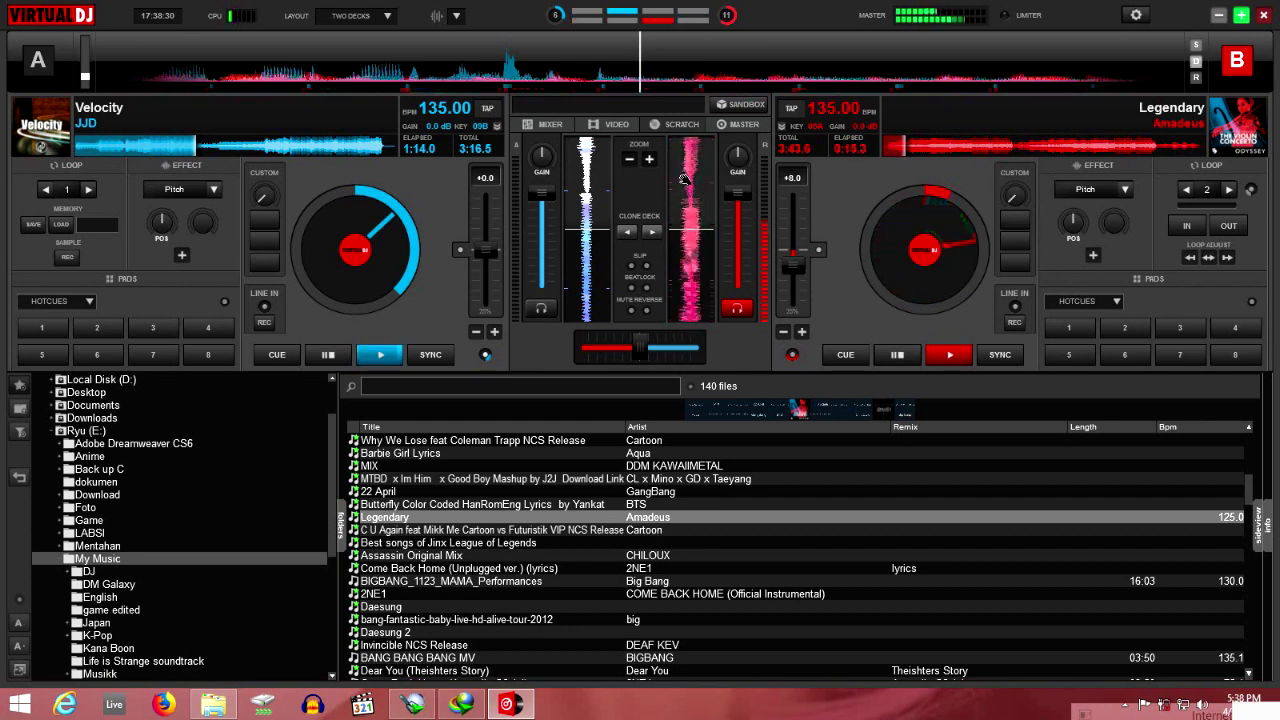
key("Tab")
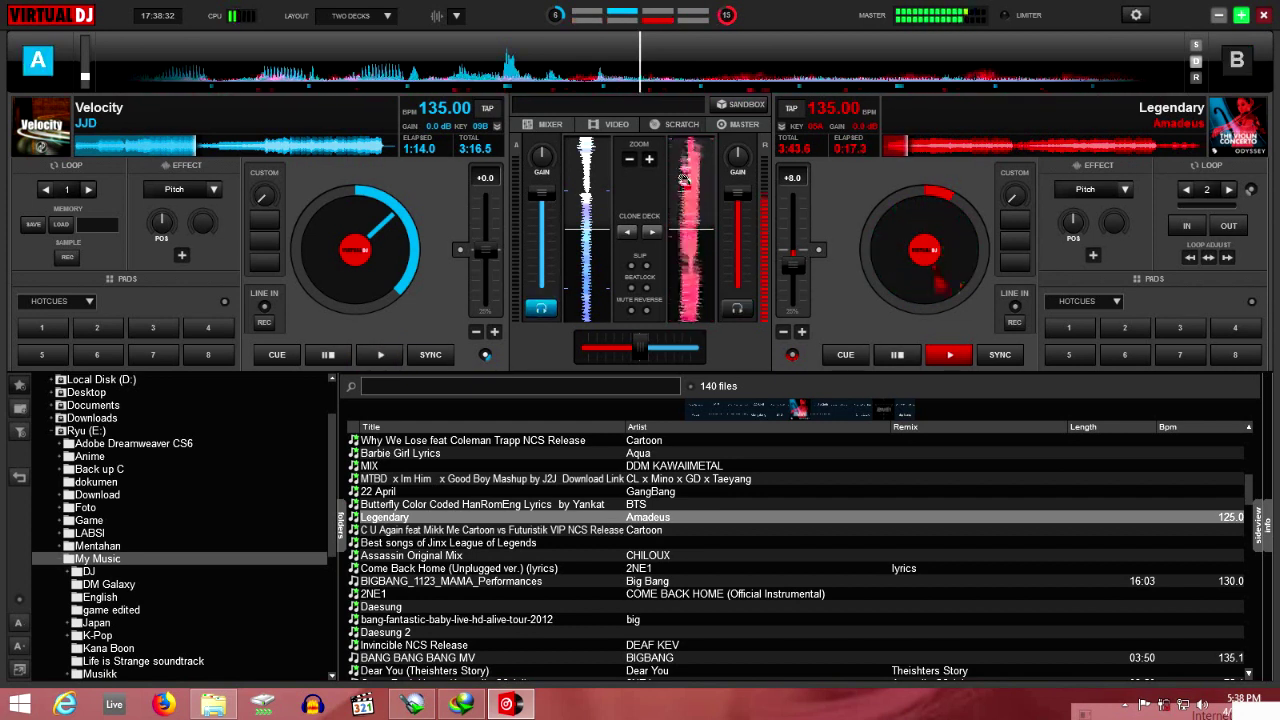
key("space")
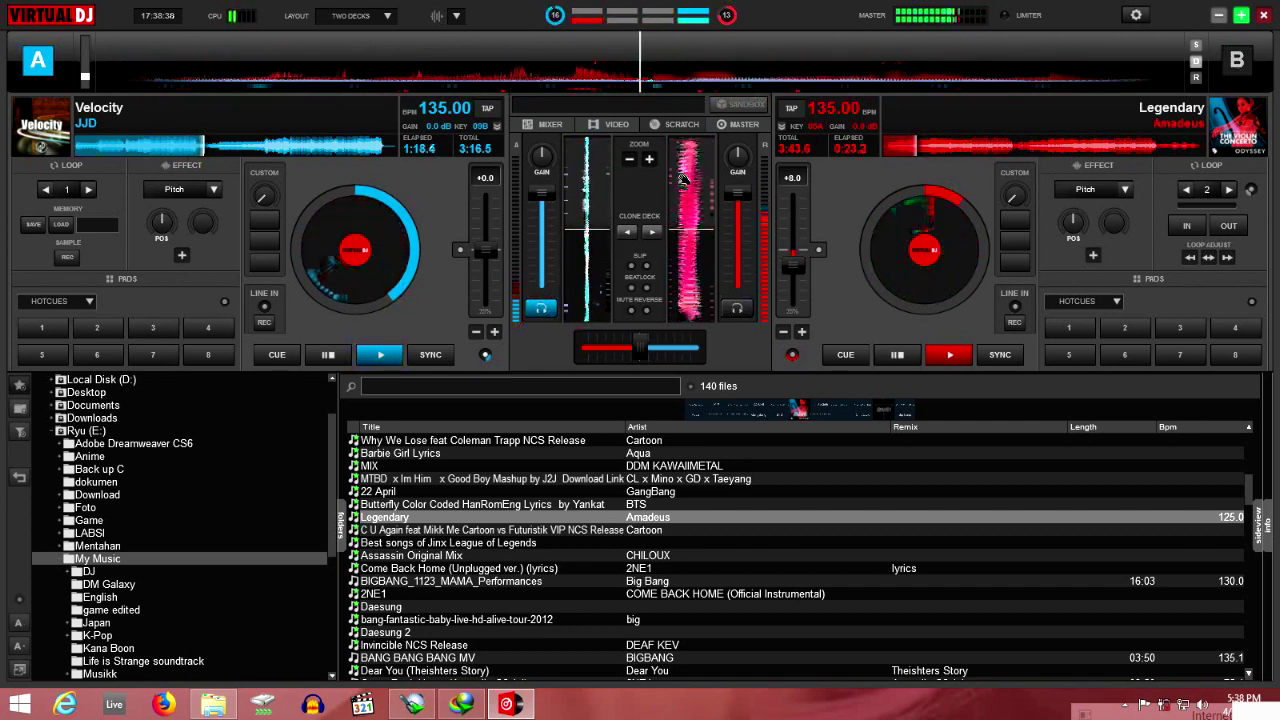
Lower the tempo of Legendary on deck B to a pitch of about +3.2
left_click_drag(793, 263, 795, 257)
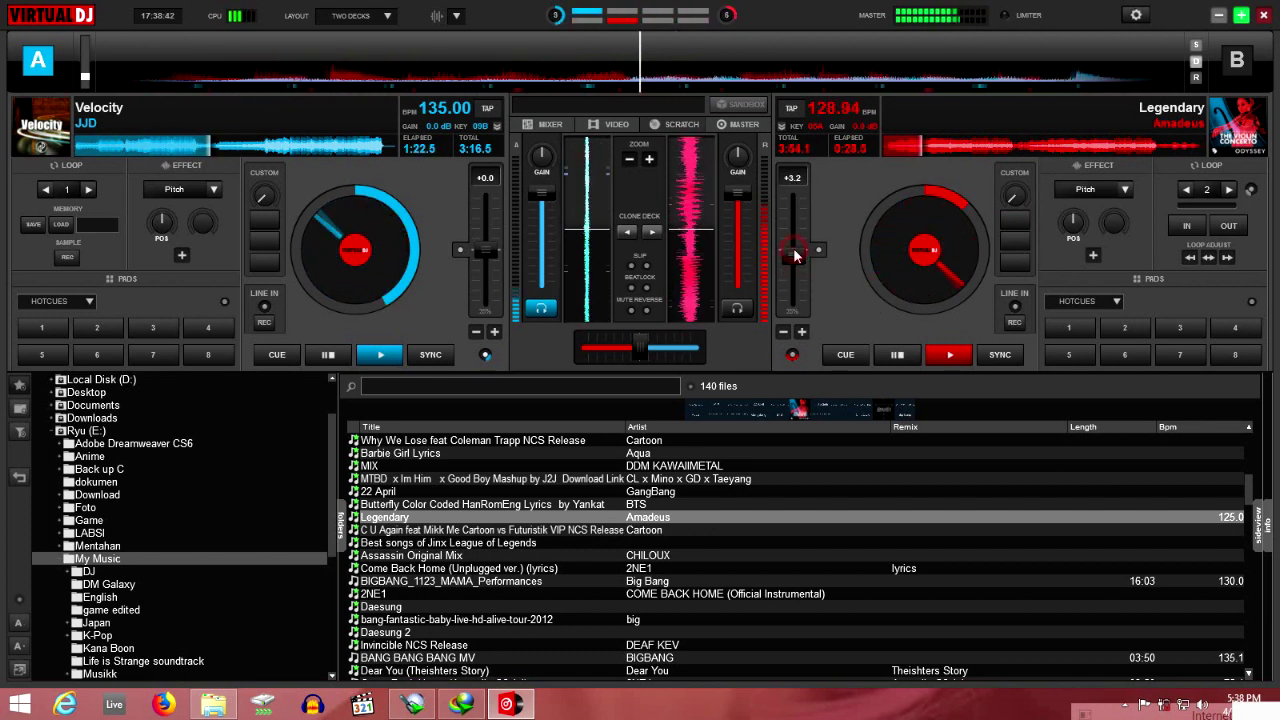